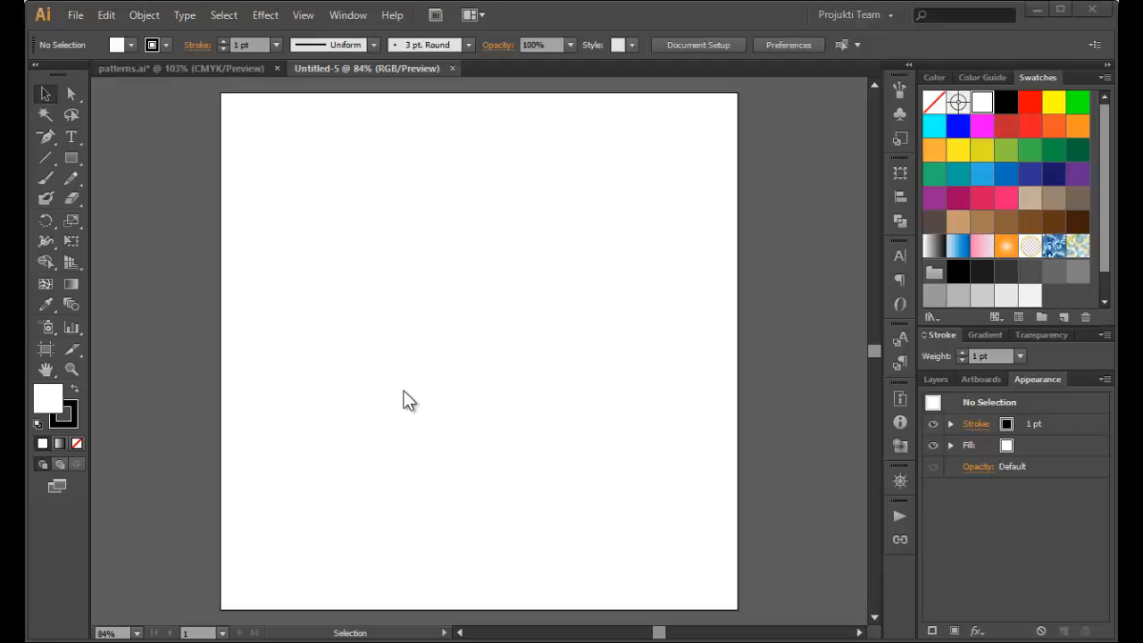
Step: Draw a large rectangle covering most of the artboard and try the preset pattern swatches on it, ending with Alyssa
left_click(69, 159)
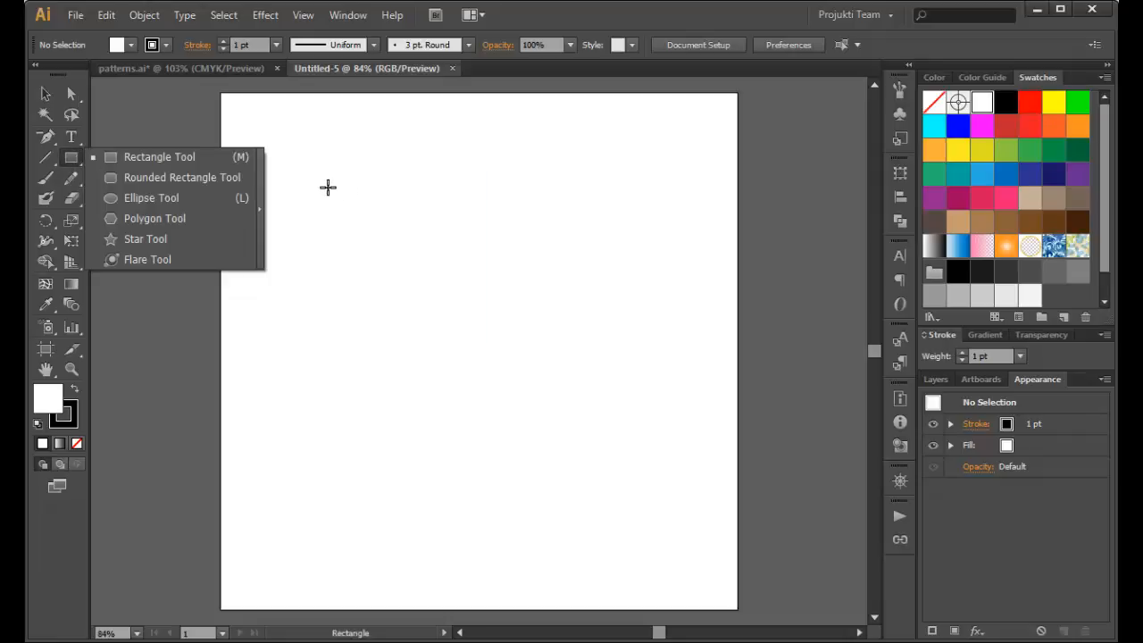
left_click_drag(285, 154, 701, 594)
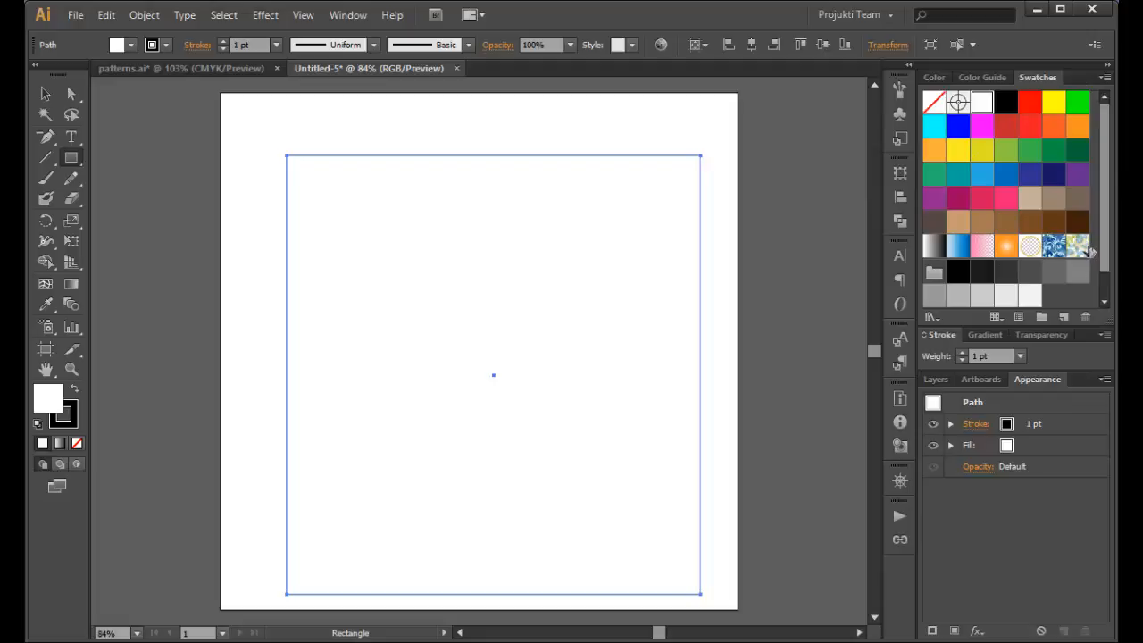
left_click(1054, 247)
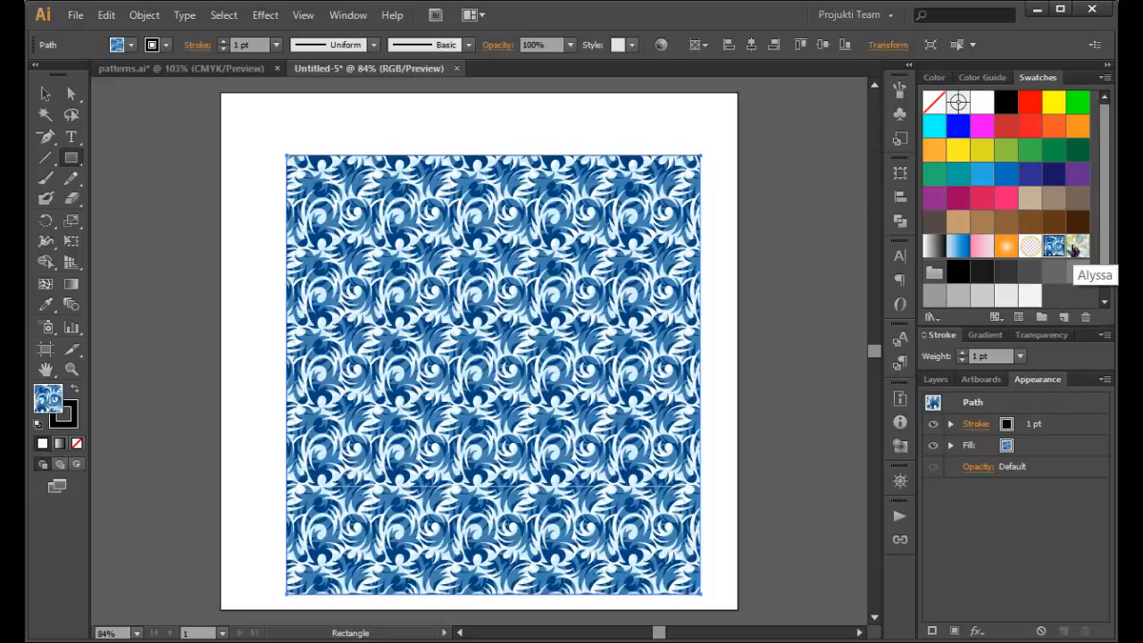
left_click(1075, 248)
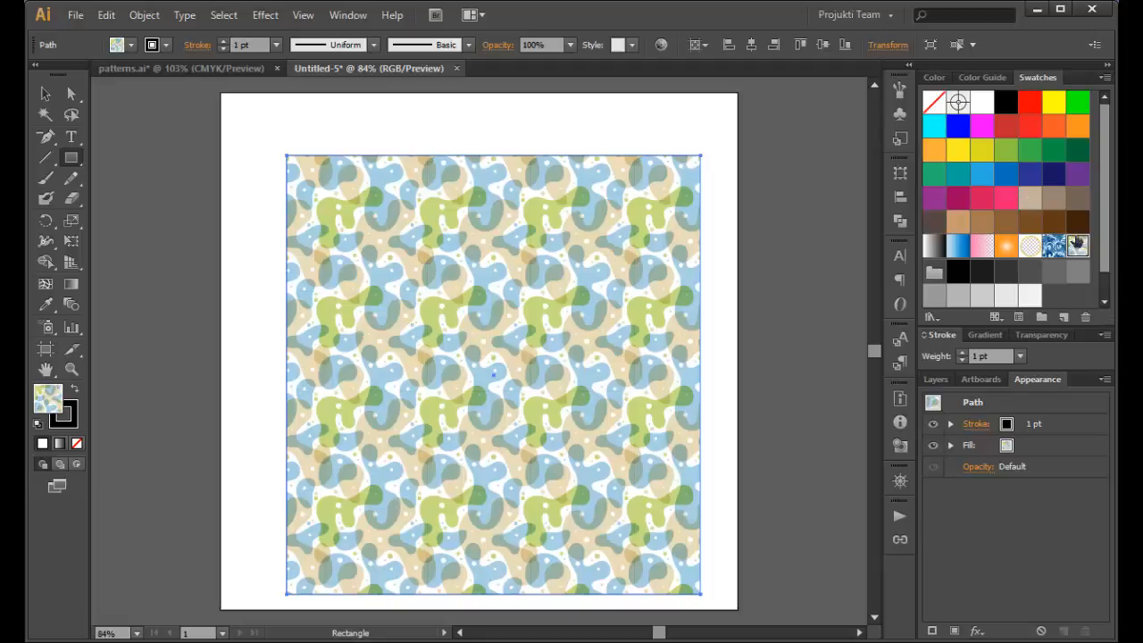
Step: Load the Basic Graphics_Textures pattern swatch library
left_click(926, 313)
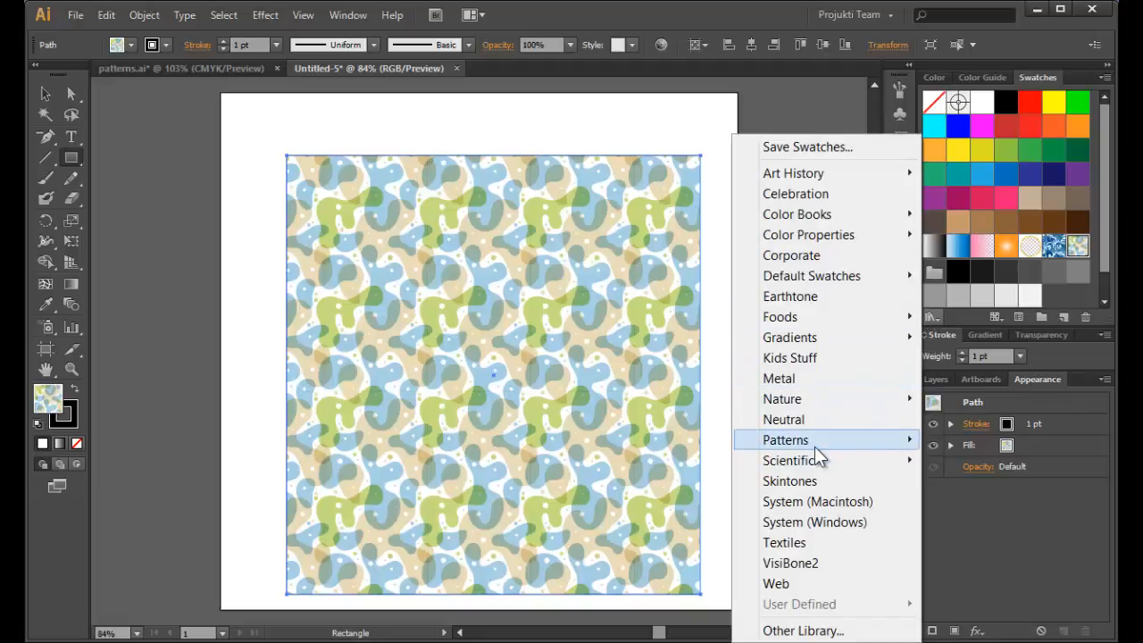
mouse_move(816, 454)
mouse_move(958, 440)
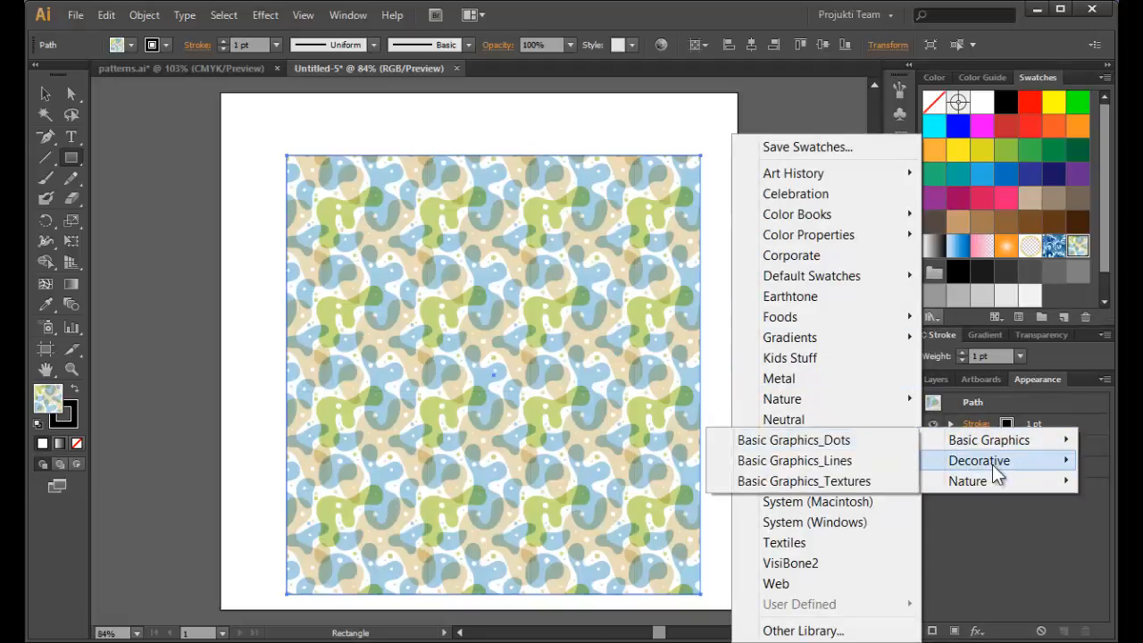
mouse_move(991, 482)
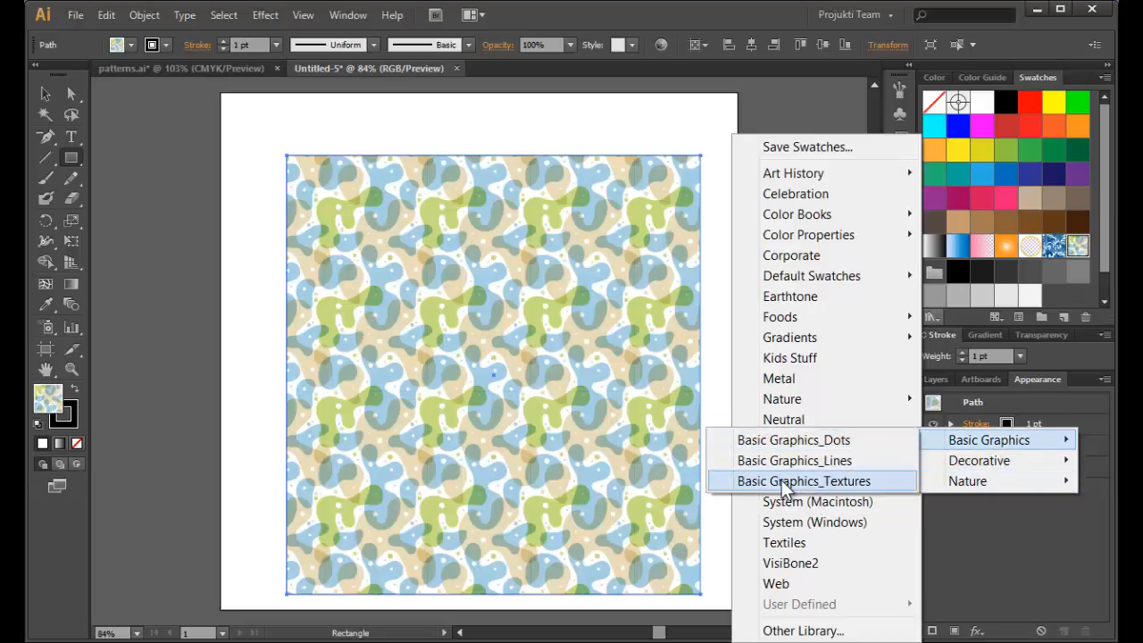
left_click(783, 483)
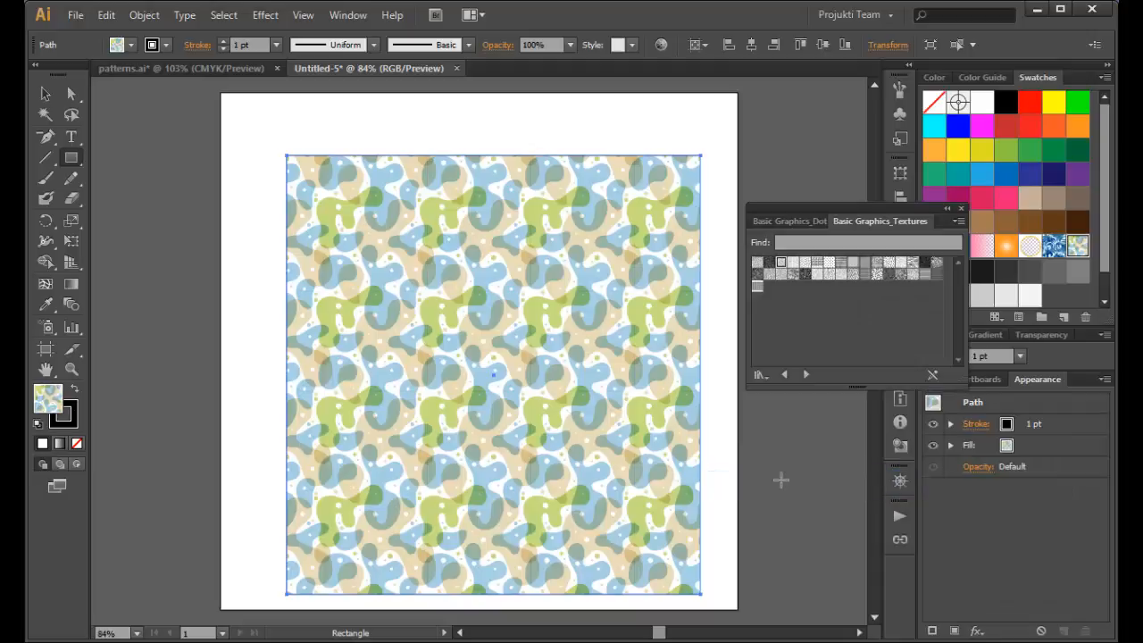
Step: Try texture patterns from the library on the rectangle, settle on Capsules, and move the library clear of the document's swatches
left_click(793, 273)
left_click(793, 265)
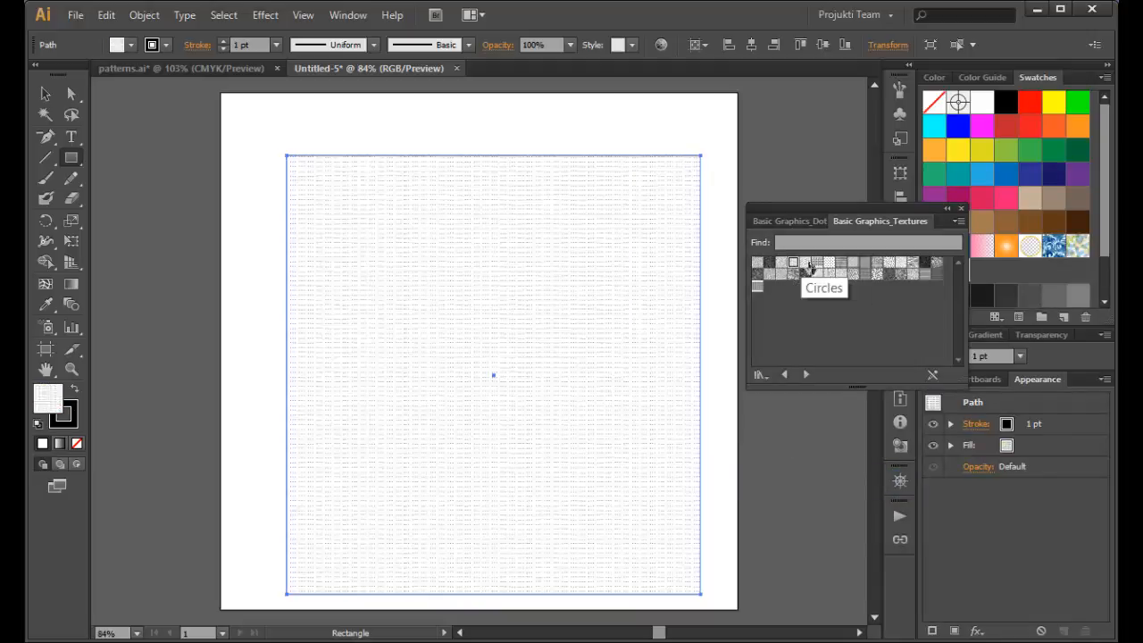
left_click(785, 264)
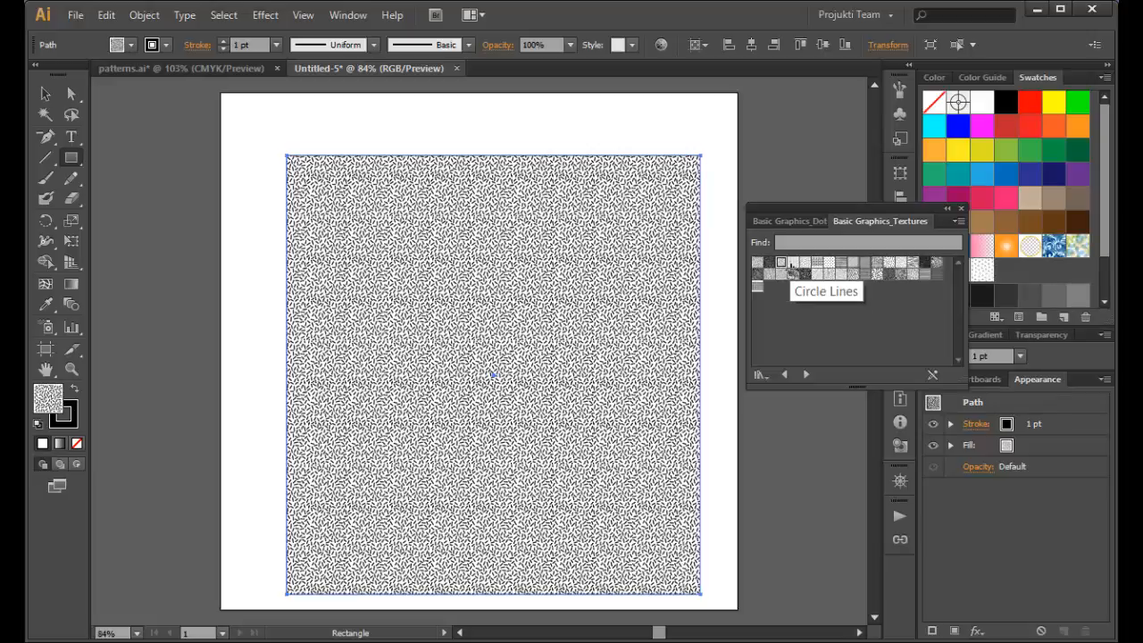
key("ctrl+plus")
key("ctrl+plus")
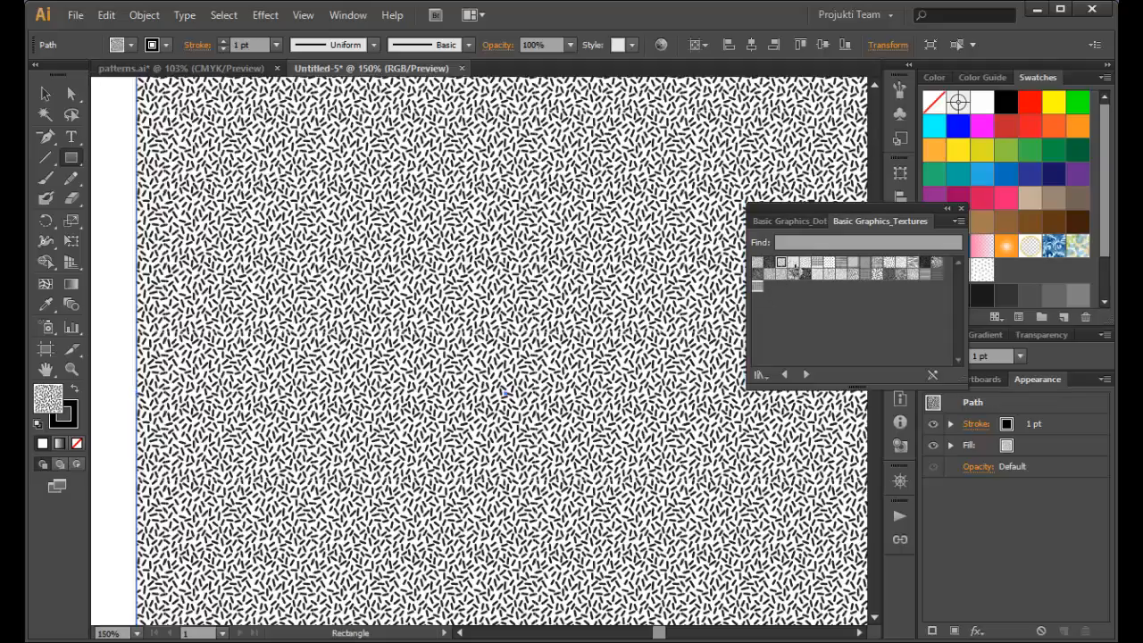
left_click(794, 266)
left_click(779, 264)
left_click_drag(837, 208, 747, 46)
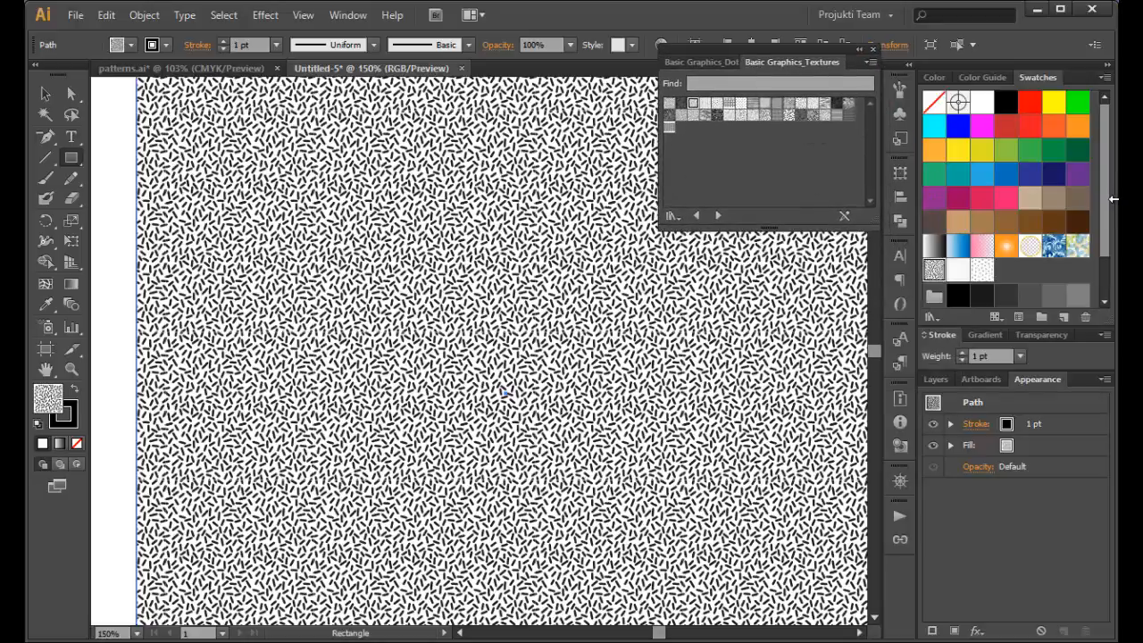
Step: Try a solid green fill on the rectangle and reapply the Capsules pattern swatch
left_click_drag(1104, 205, 1105, 243)
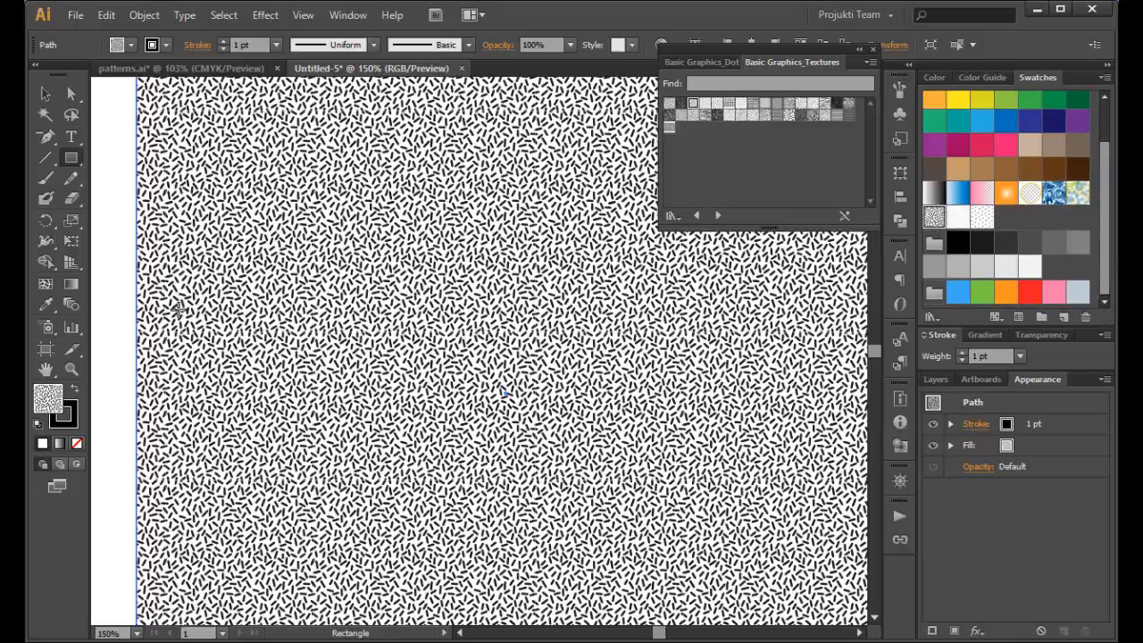
left_click(45, 94)
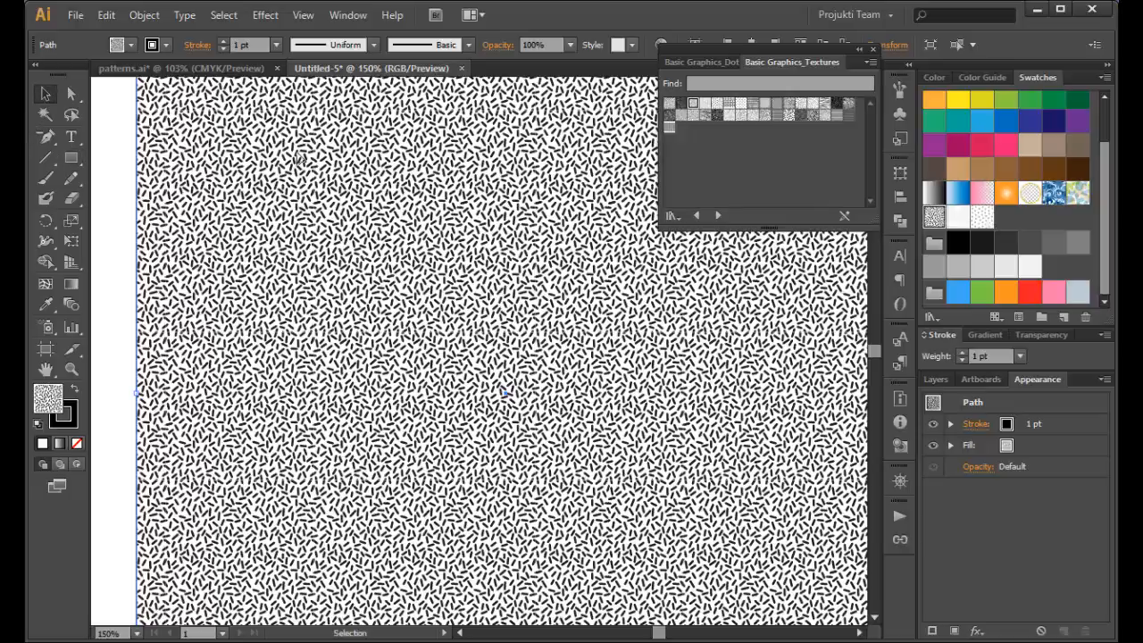
left_click(1030, 101)
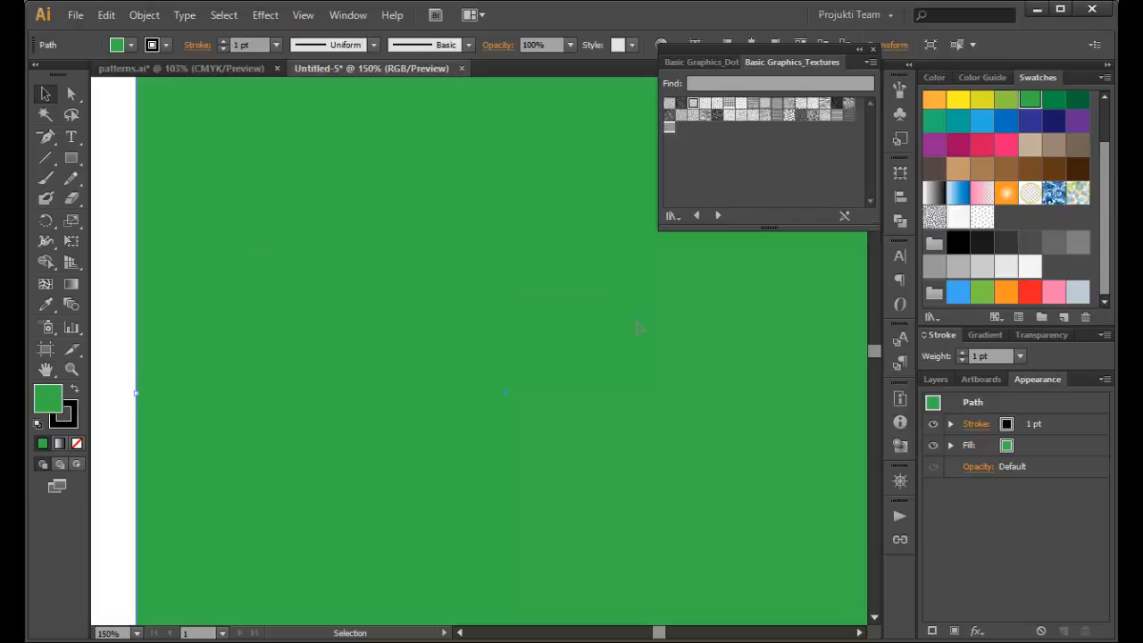
left_click(933, 217)
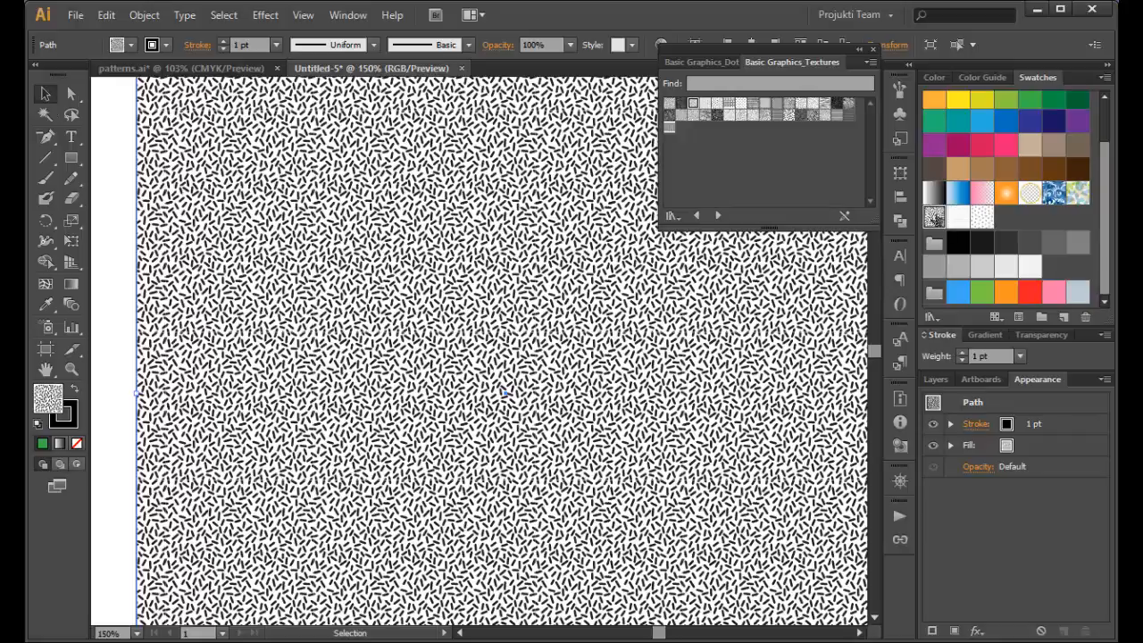
Step: Edit the Capsules pattern swatch, recolour the stroke of all its artwork to light green, and finish the pattern editing
double_click(934, 217)
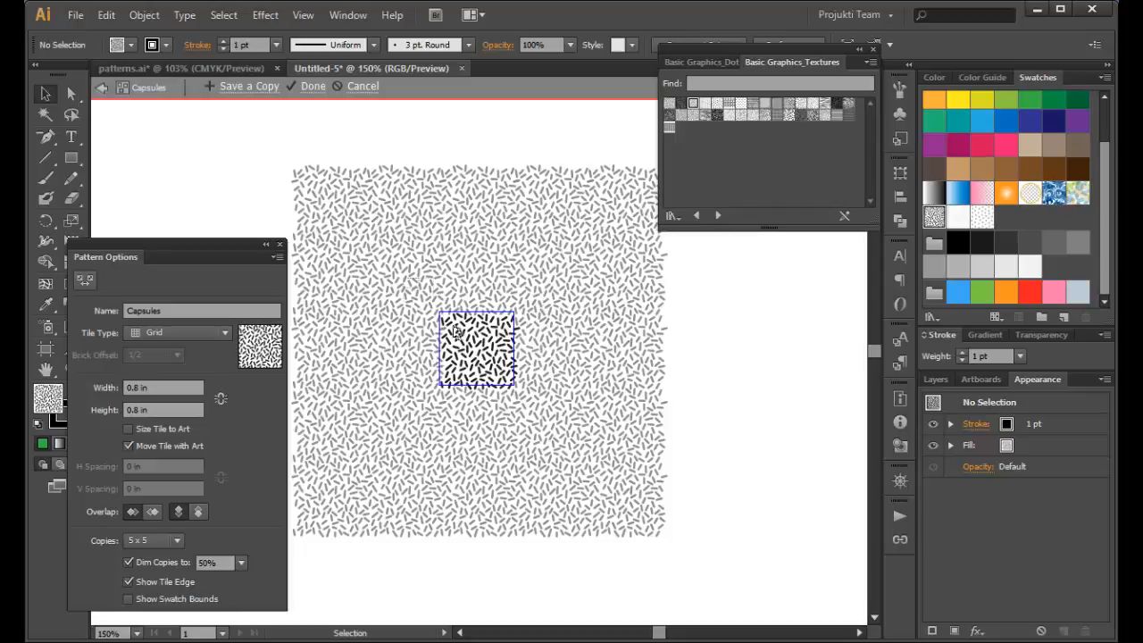
key("ctrl+a")
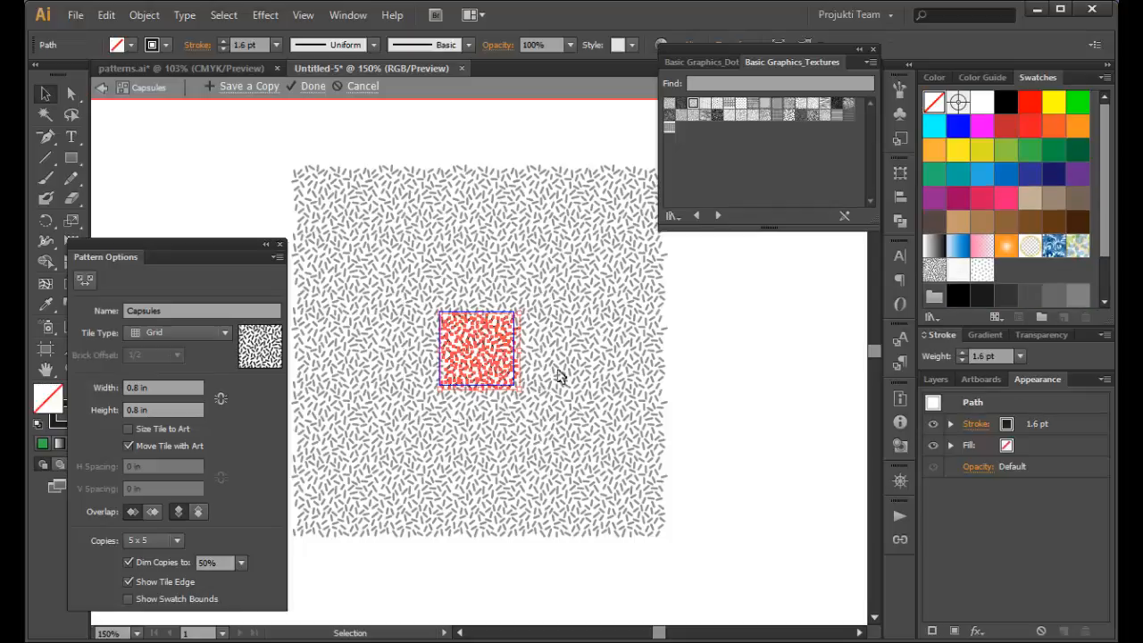
left_click(165, 43)
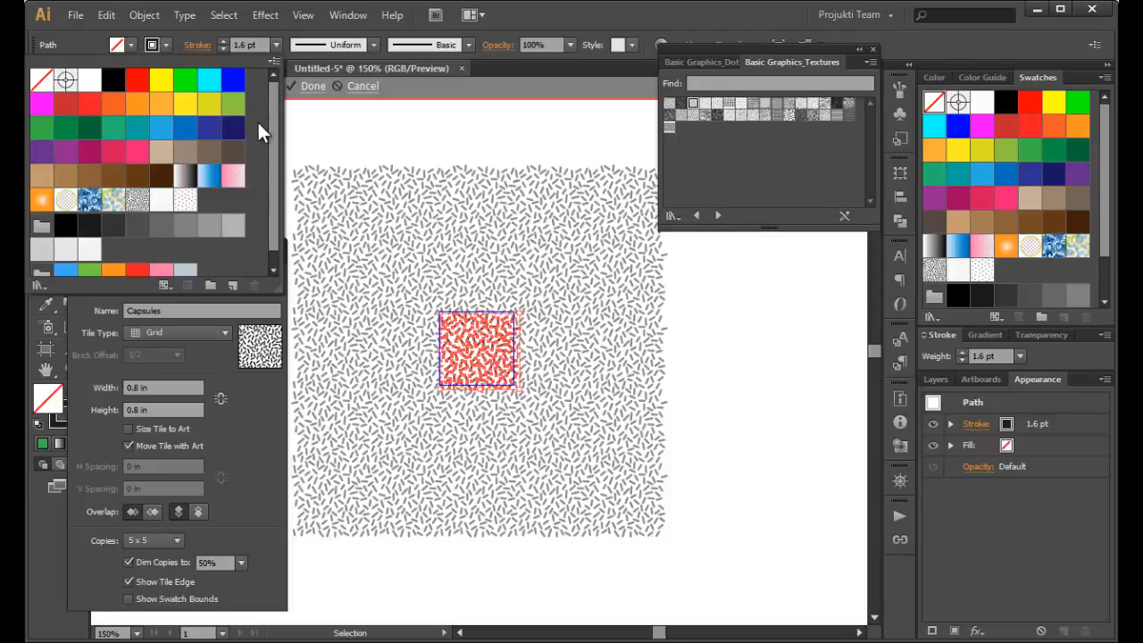
left_click(210, 105)
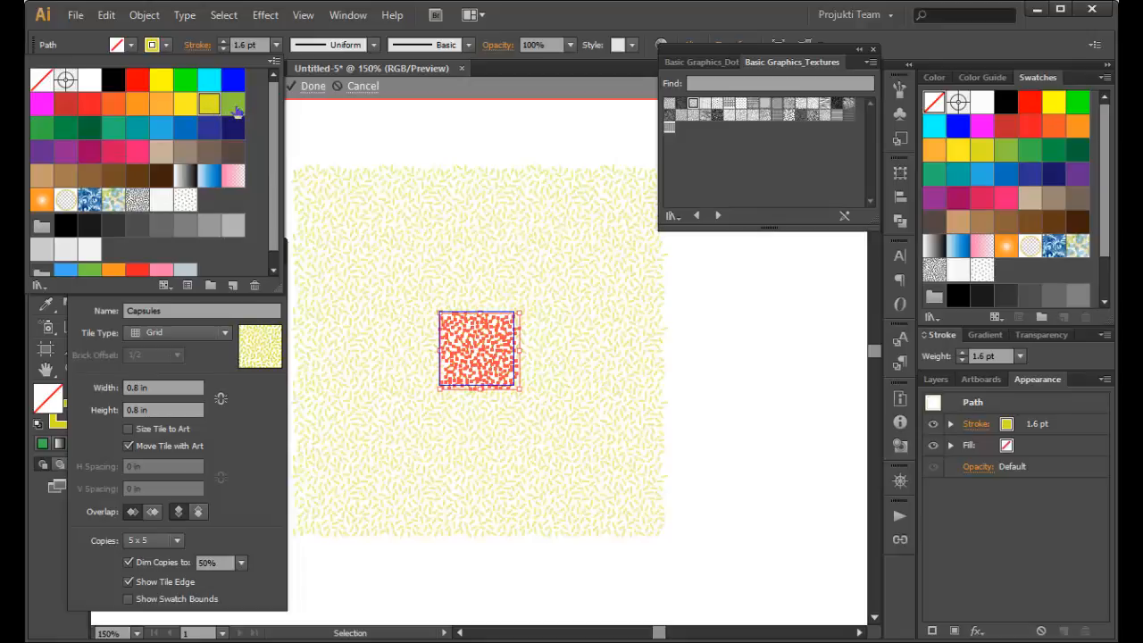
left_click(235, 107)
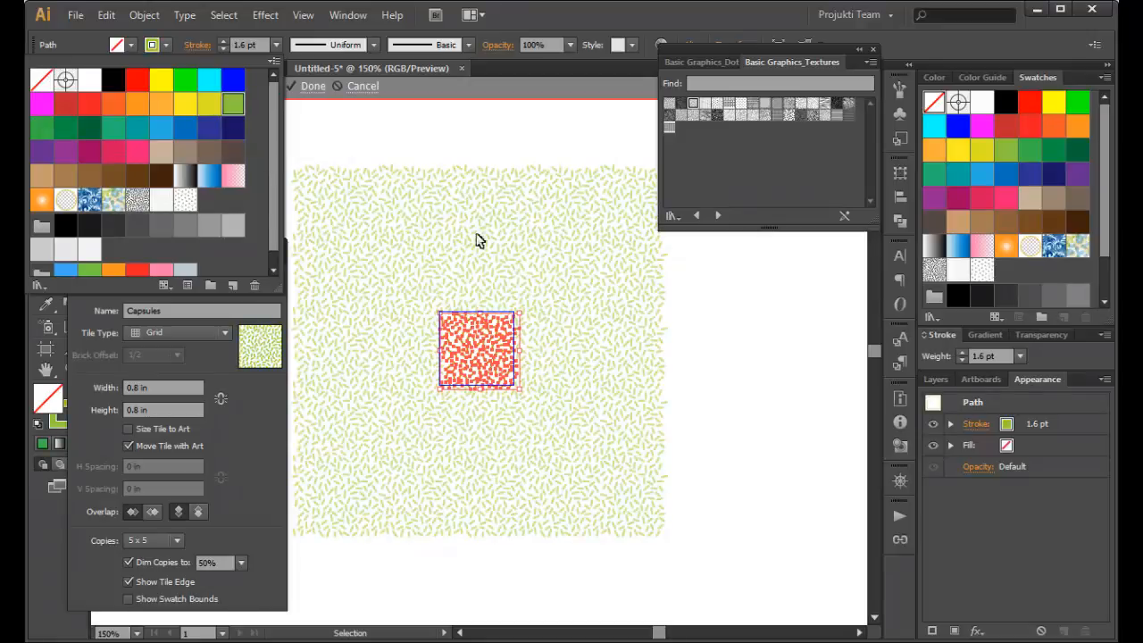
left_click(467, 140)
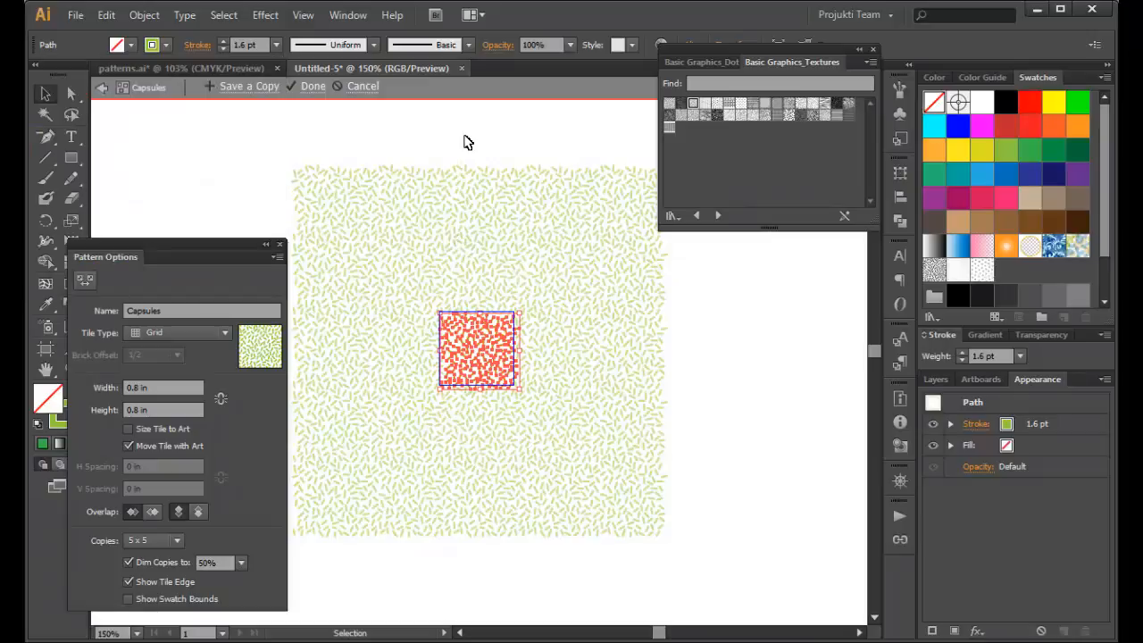
left_click(310, 86)
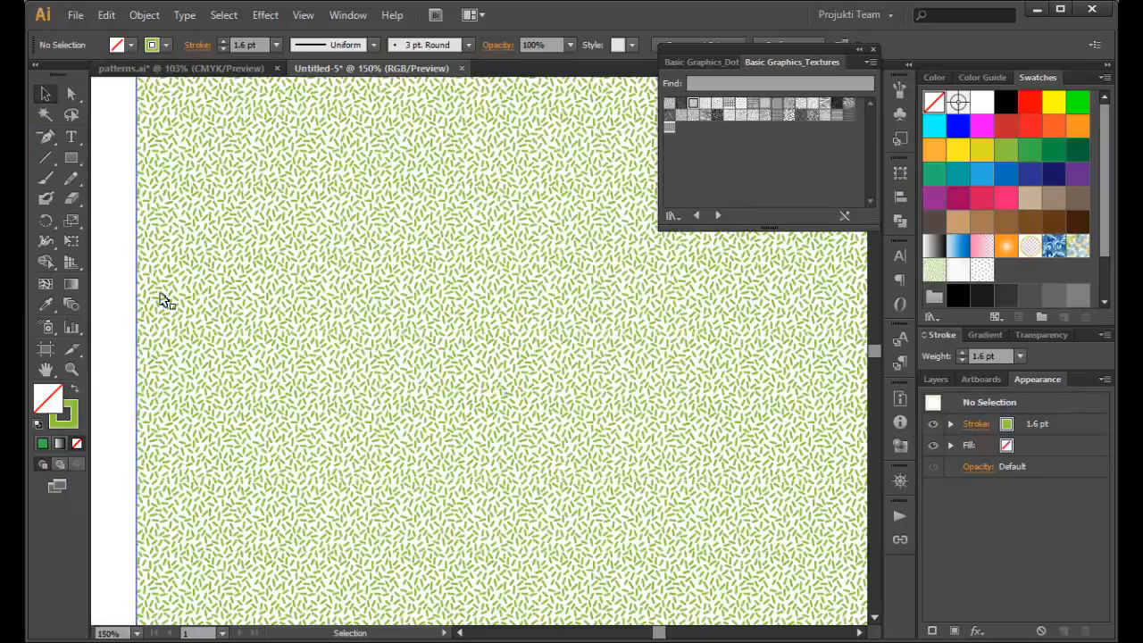
Step: Select the rectangle, try the Circles pattern fill on it, and return to the green Capsules pattern
key("ctrl+0")
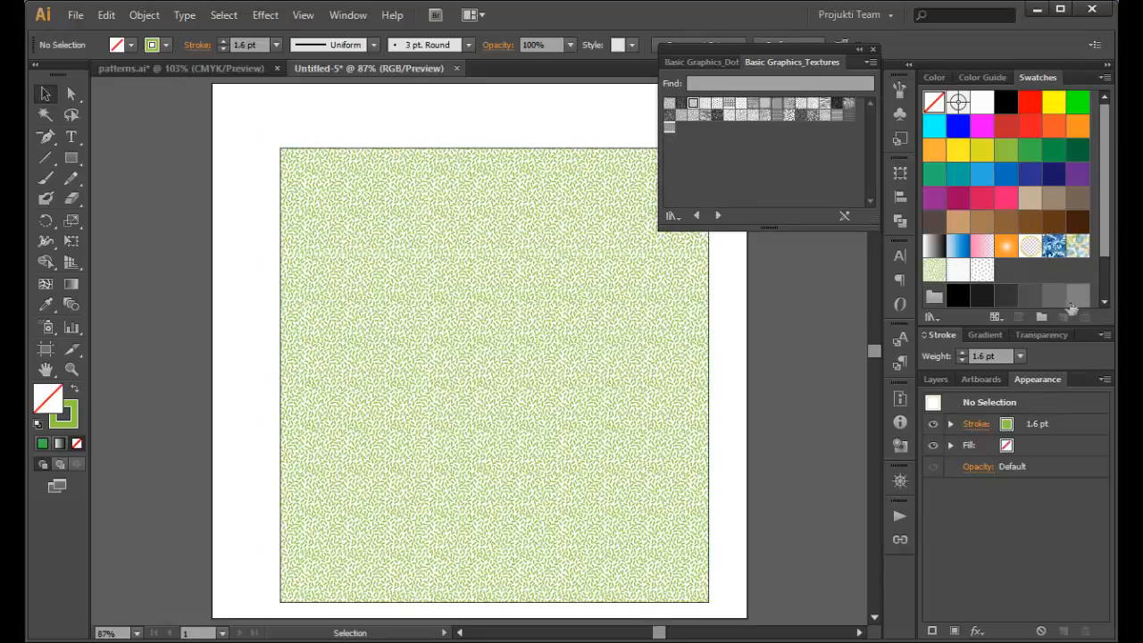
left_click(958, 269)
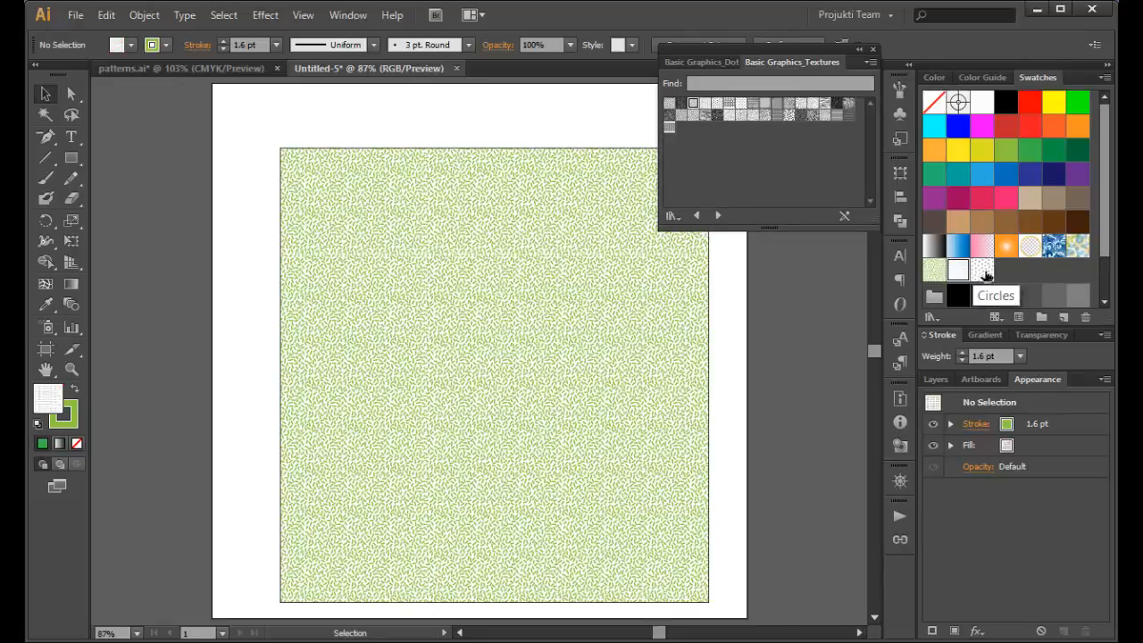
left_click(434, 324)
left_click(982, 270)
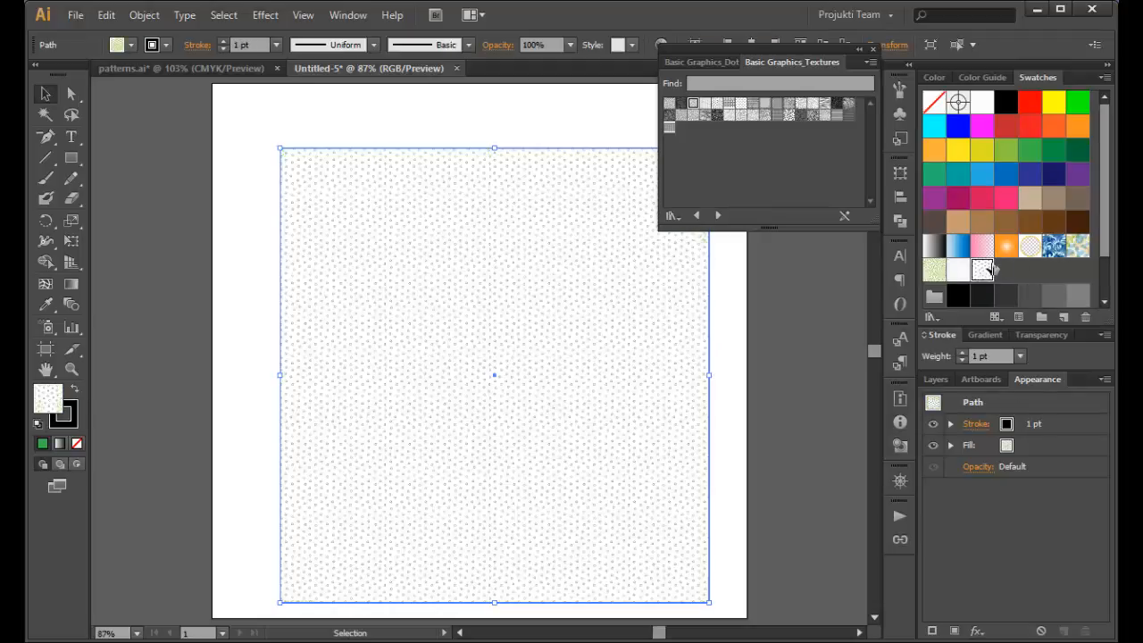
left_click(934, 270)
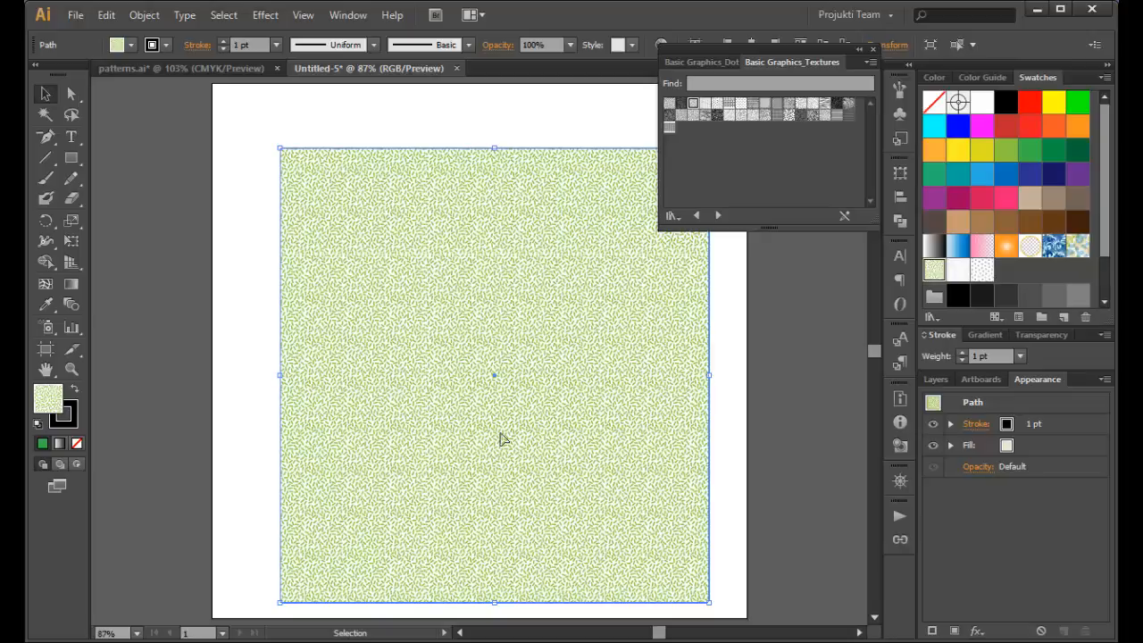
Step: Switch to the patterns.ai document, close the floating texture library, and copy the fifth flower motif in the middle row
left_click(158, 67)
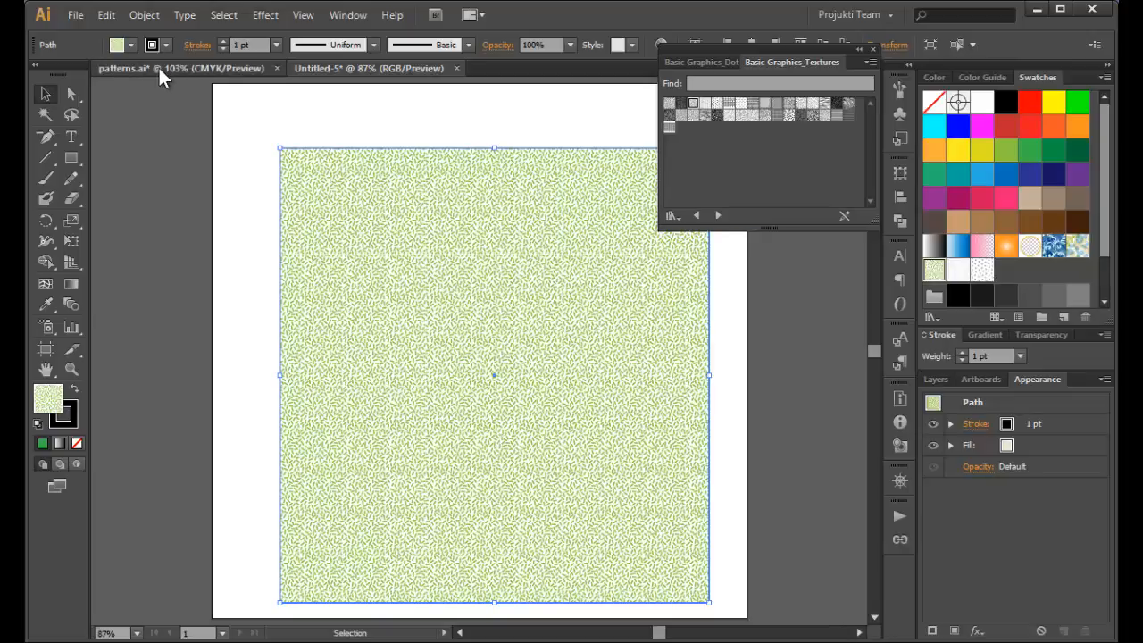
left_click(875, 50)
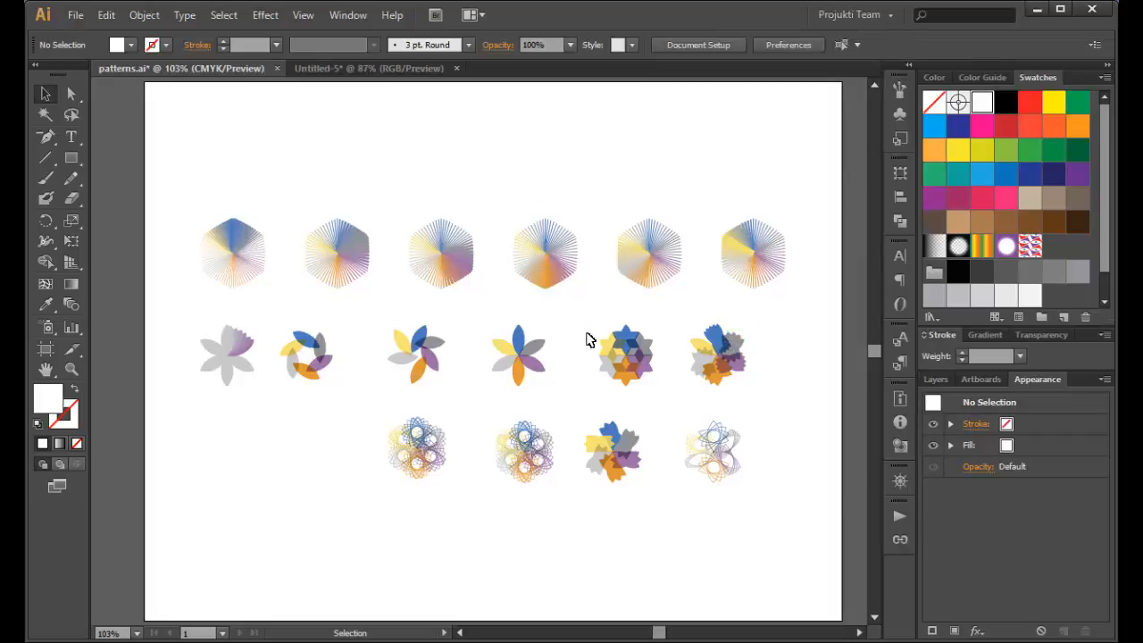
left_click_drag(587, 322, 662, 408)
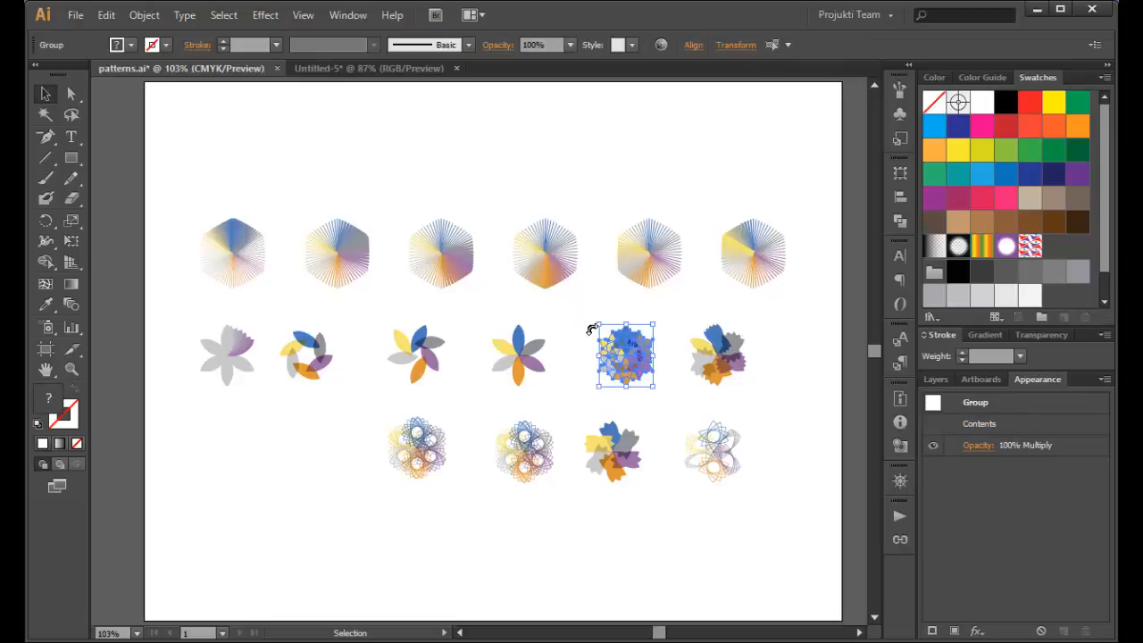
key("a")
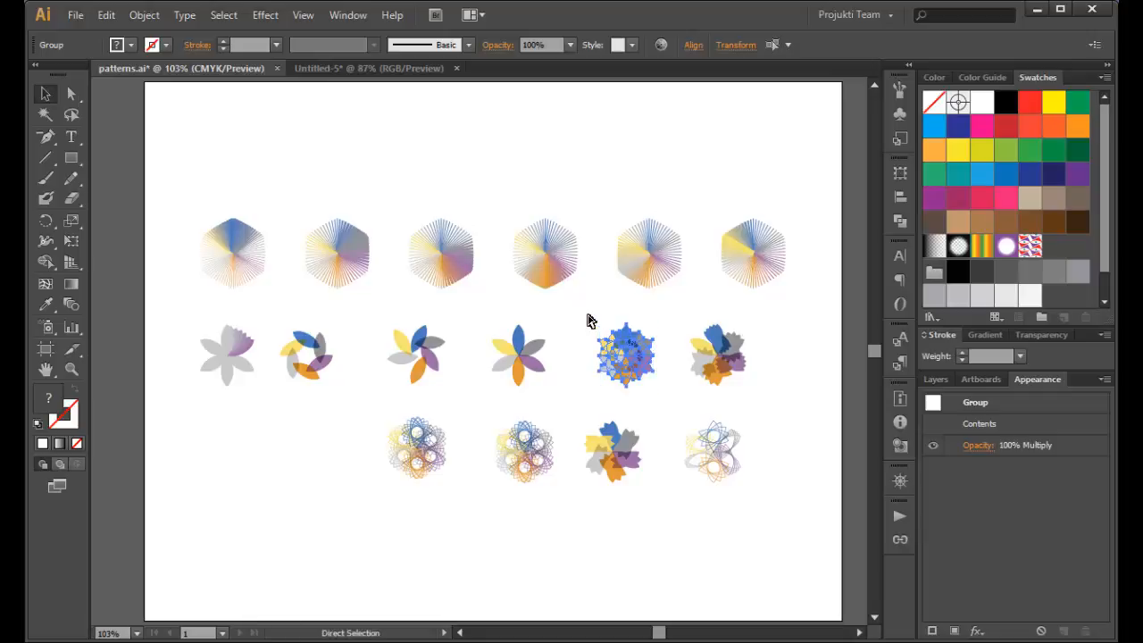
key("v")
key("a")
Step: Create a new 960 x 560 px document with the Web profile and paste the copied flower motif into it
key("ctrl+n")
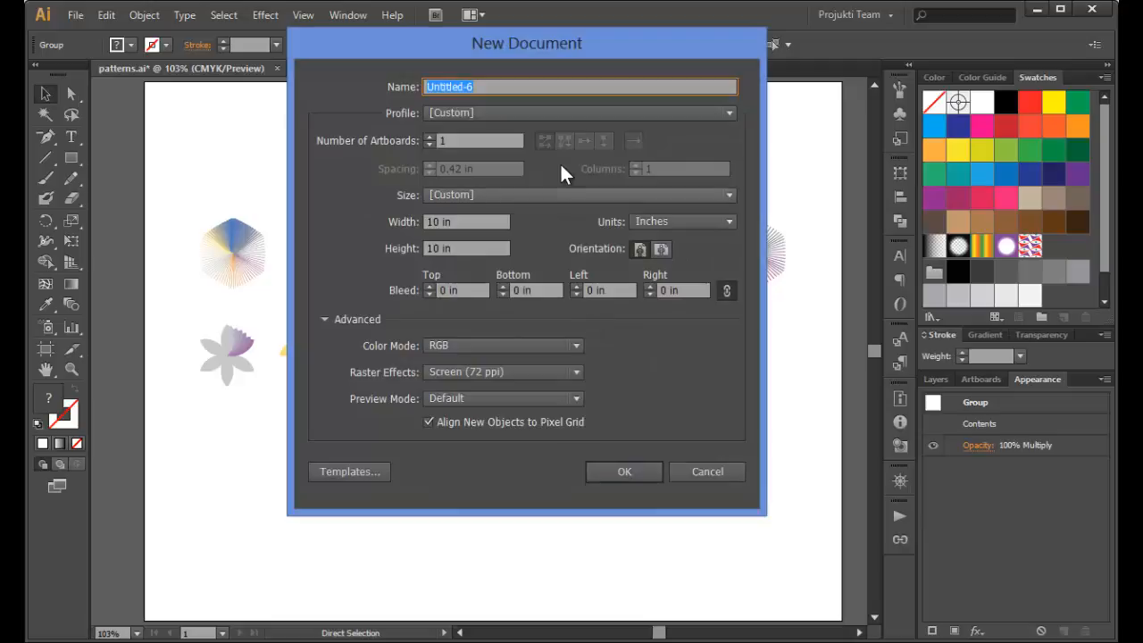
left_click(558, 113)
left_click(479, 179)
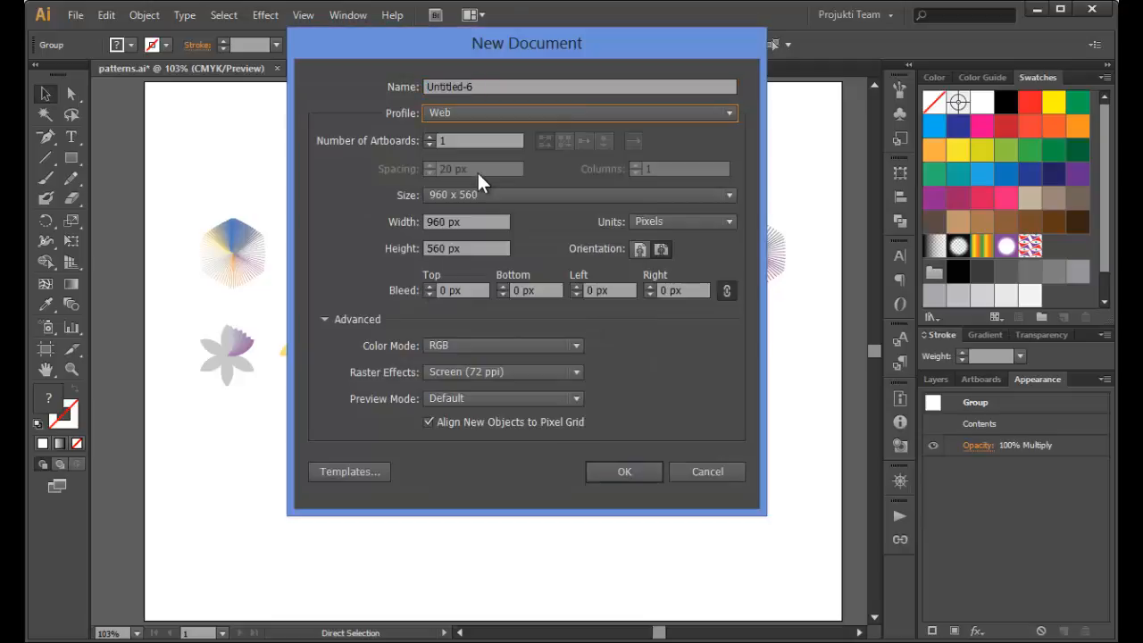
left_click(623, 474)
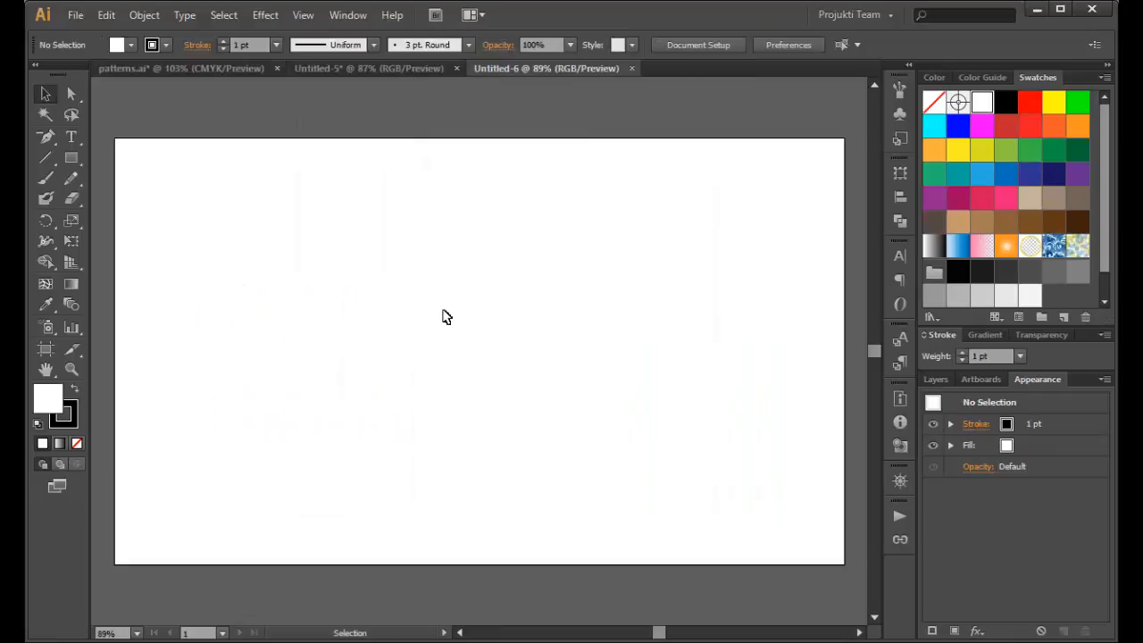
key("ctrl+v")
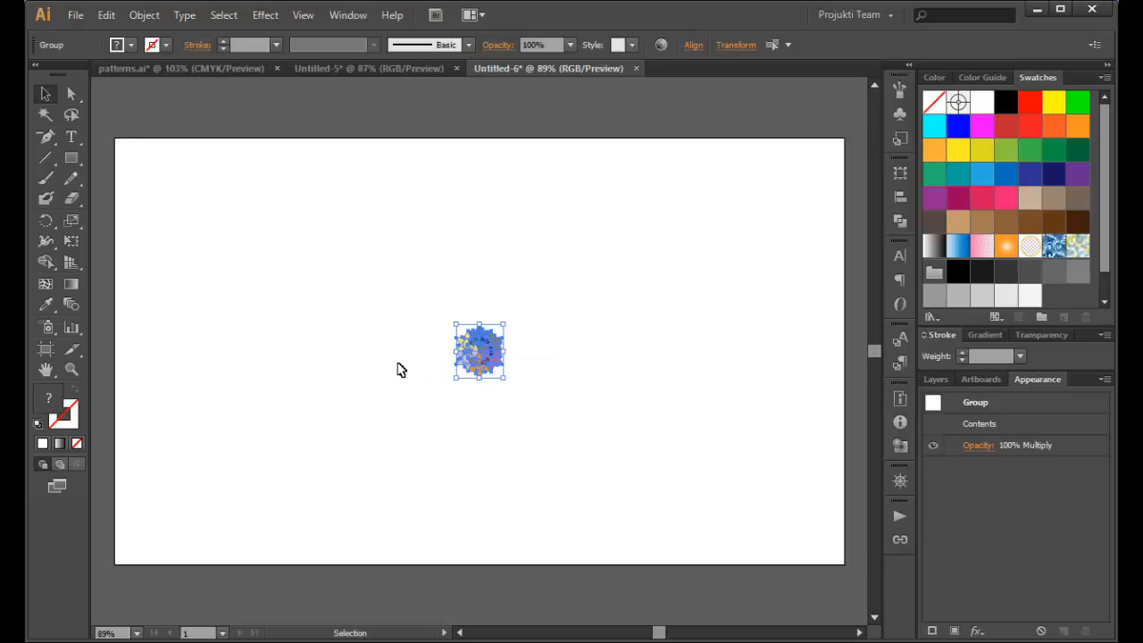
Step: Make a new pattern from the selected flower motif and enlarge the view of the pattern tiles
key("ctrl+equal")
key("ctrl+equal")
key("ctrl+equal")
key("ctrl+equal")
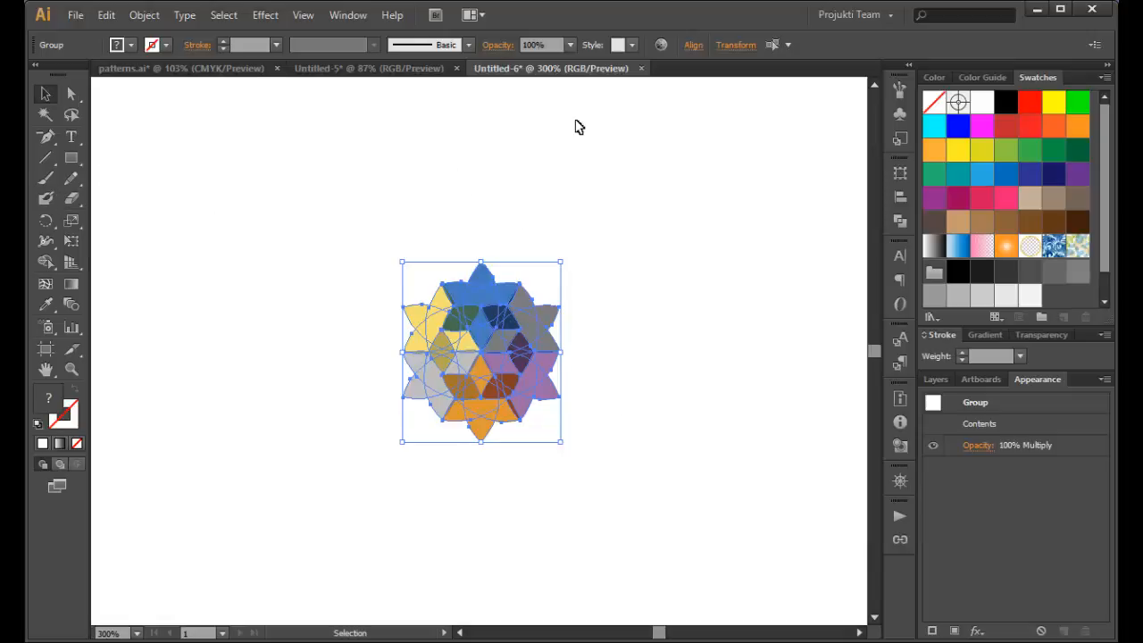
left_click(153, 17)
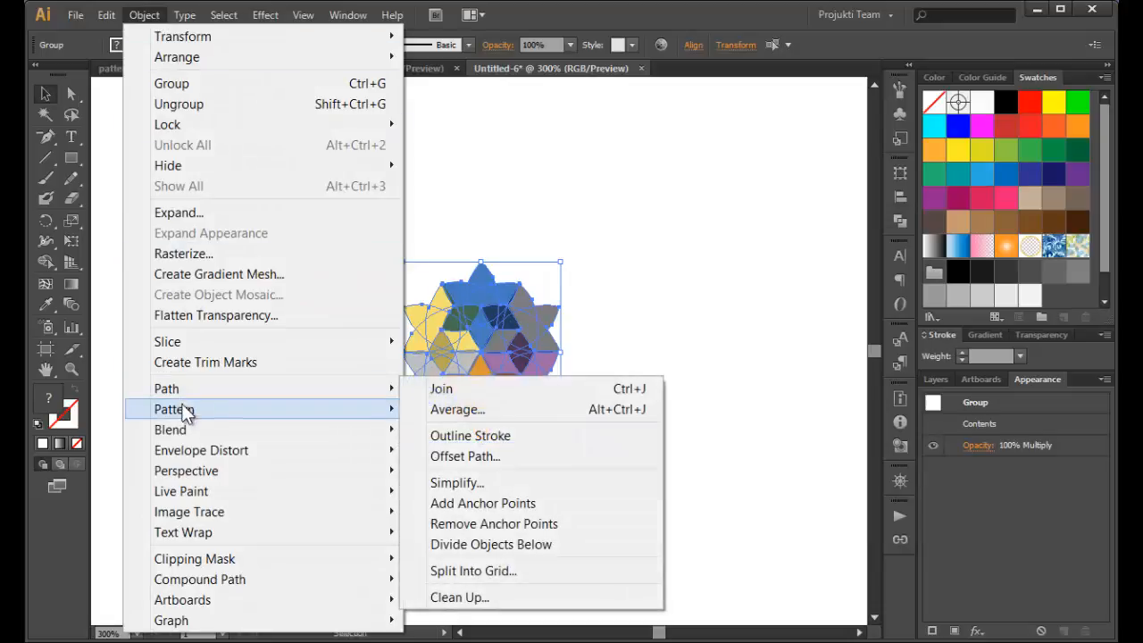
mouse_move(211, 408)
left_click(446, 411)
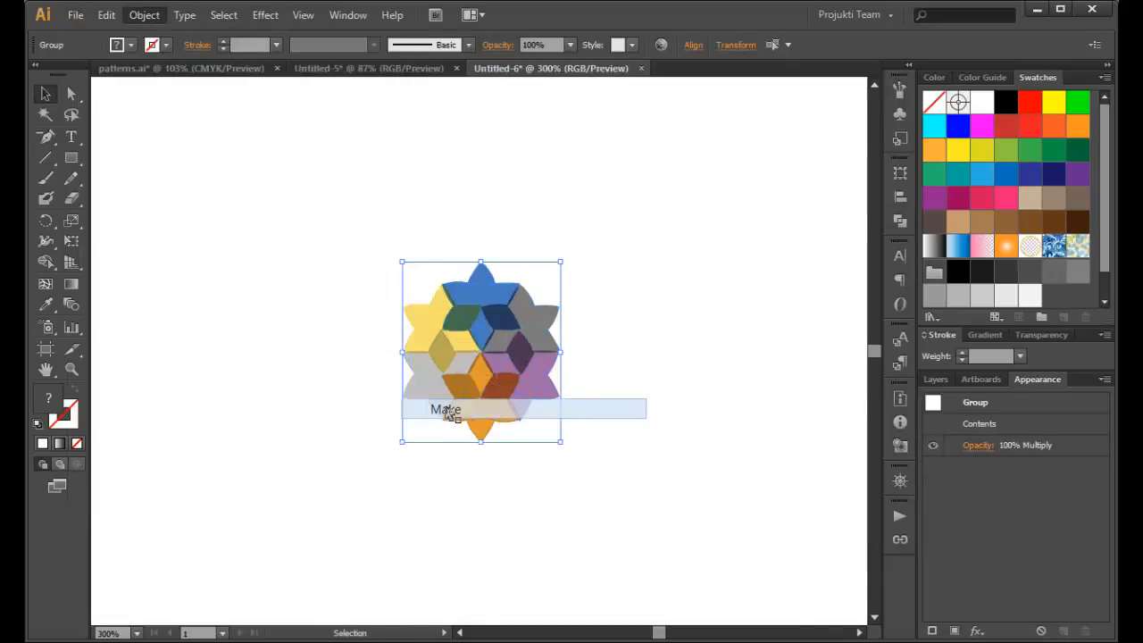
key("ctrl+1")
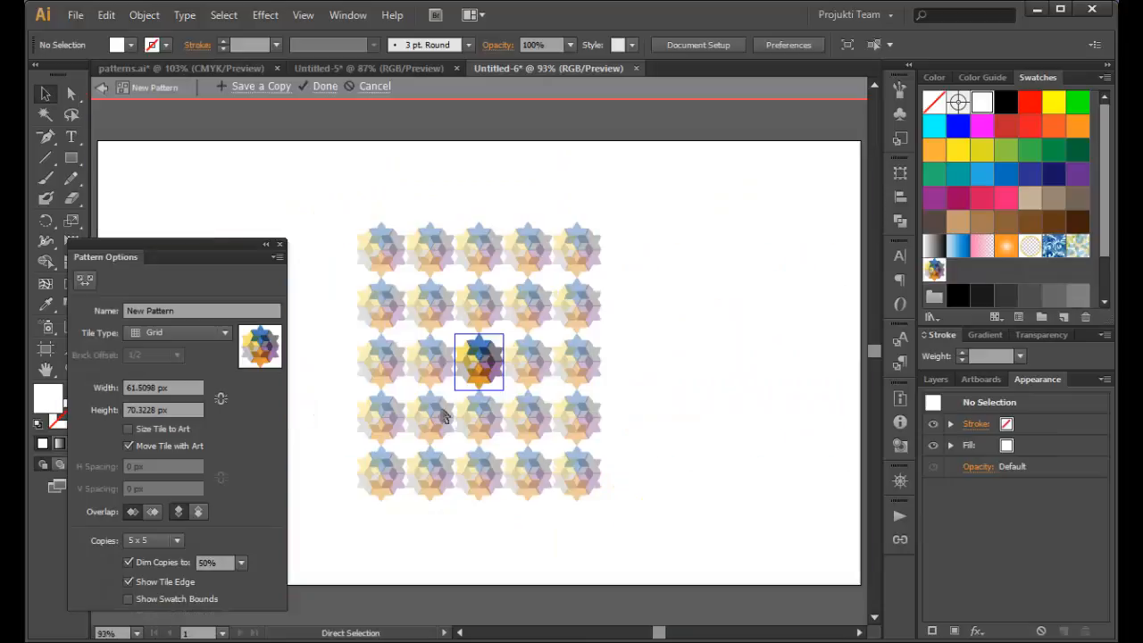
key("ctrl+plus")
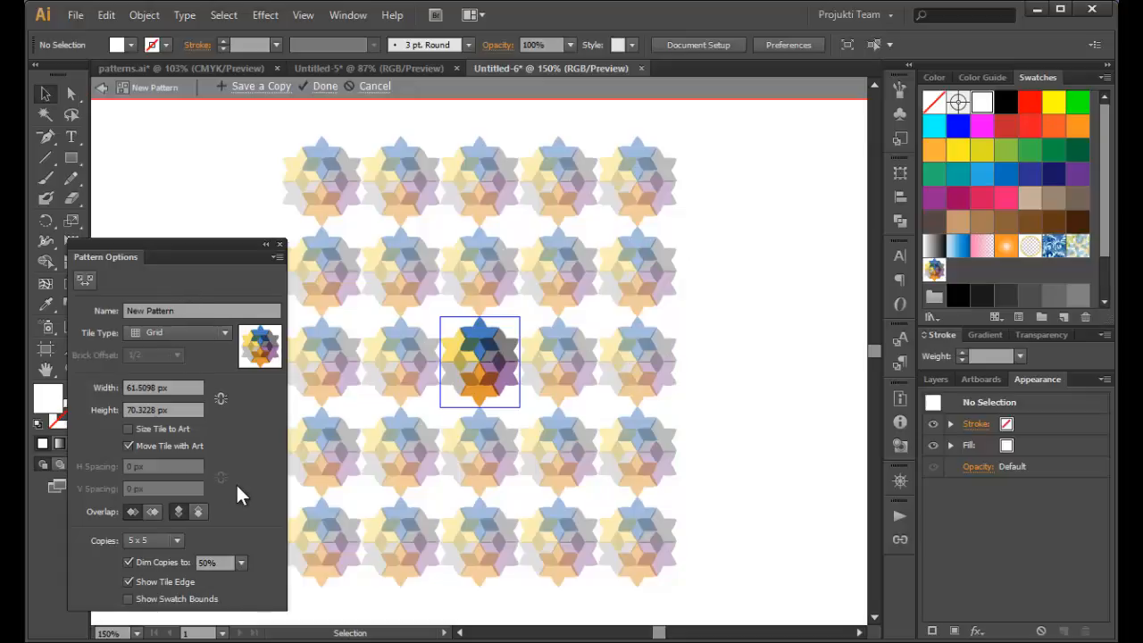
Step: Try the Brick by Row, Brick by Column and Hex by Row tile types, and set the pattern to Brick by Column
left_click(169, 333)
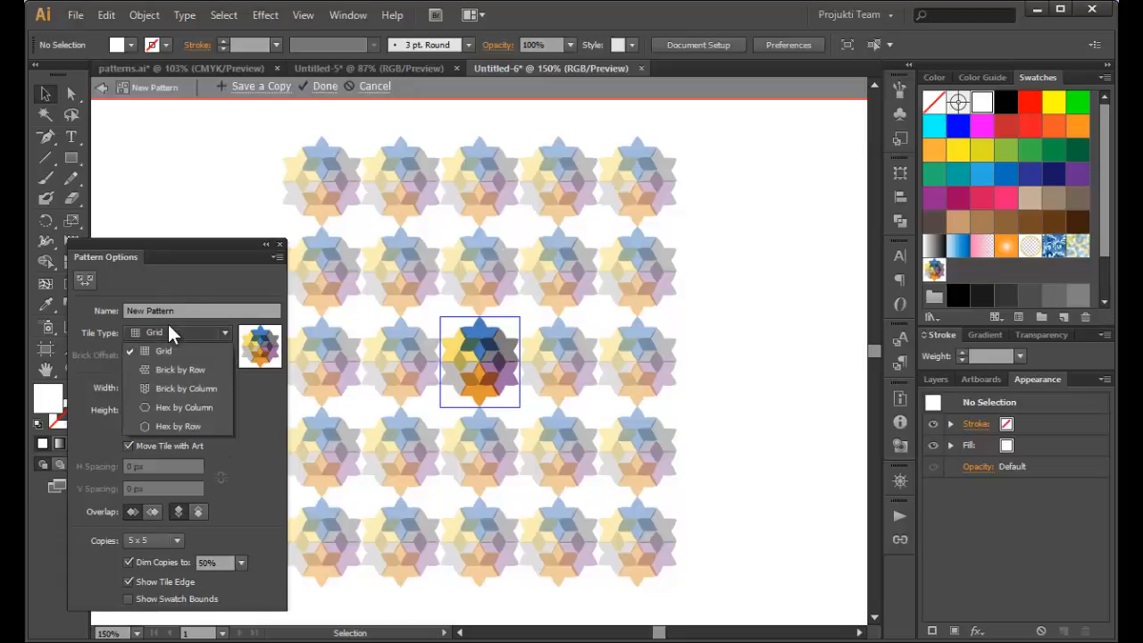
left_click(171, 369)
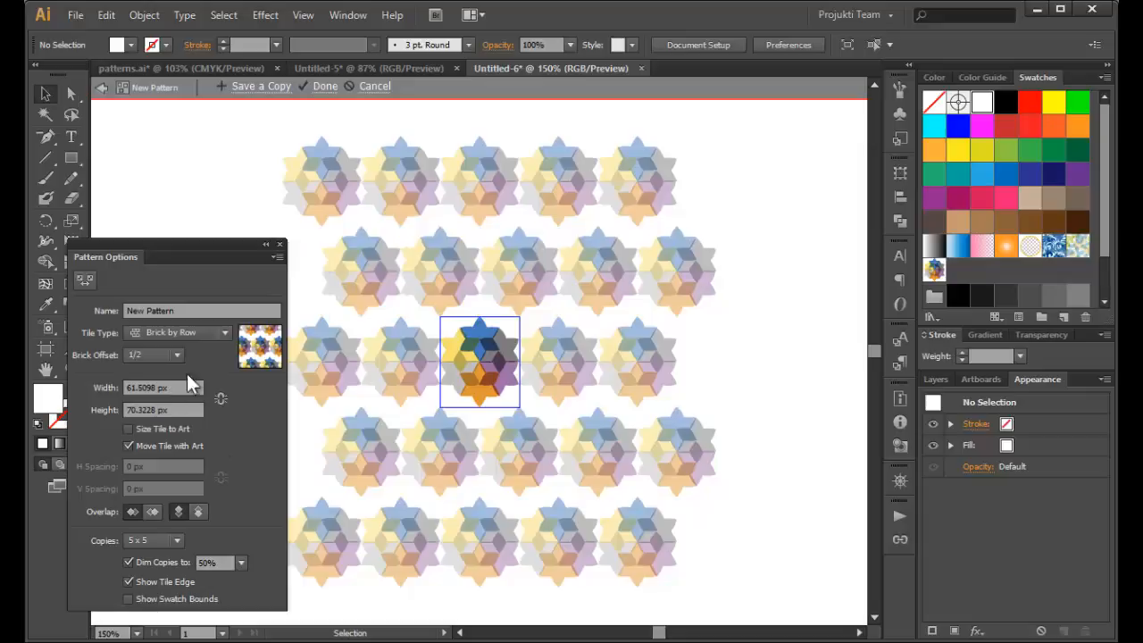
left_click(200, 334)
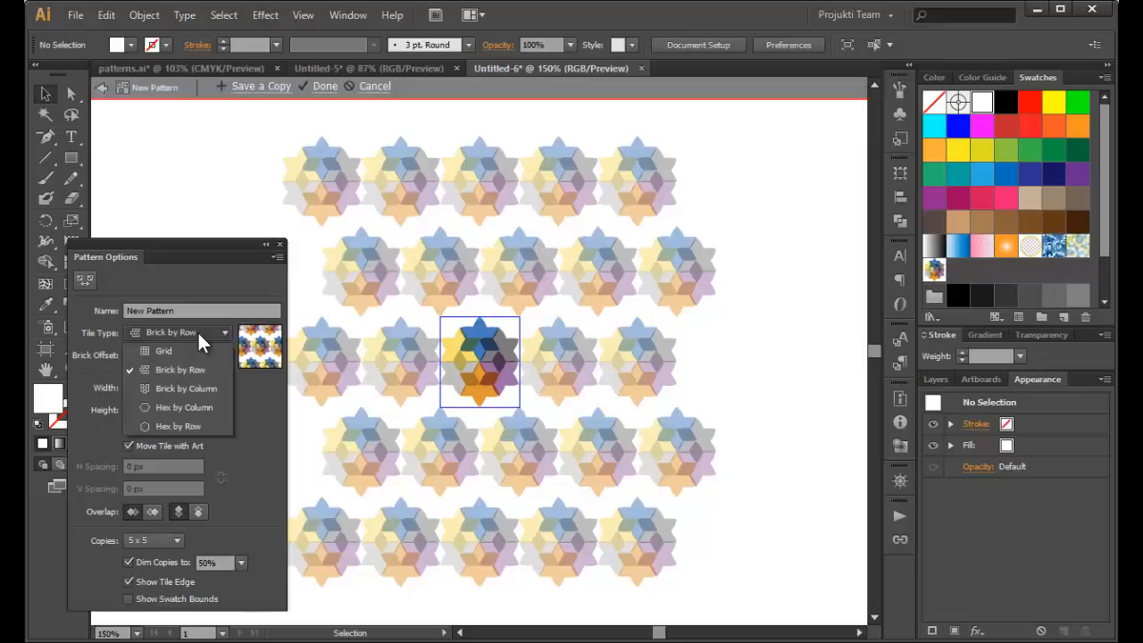
left_click(184, 391)
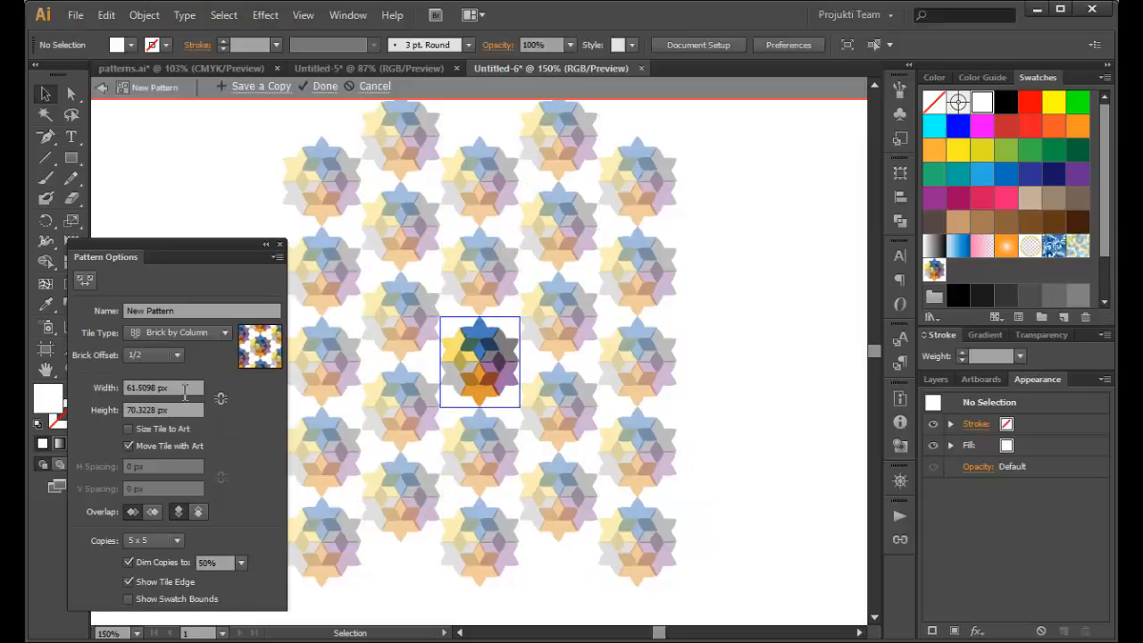
left_click(196, 336)
left_click(187, 432)
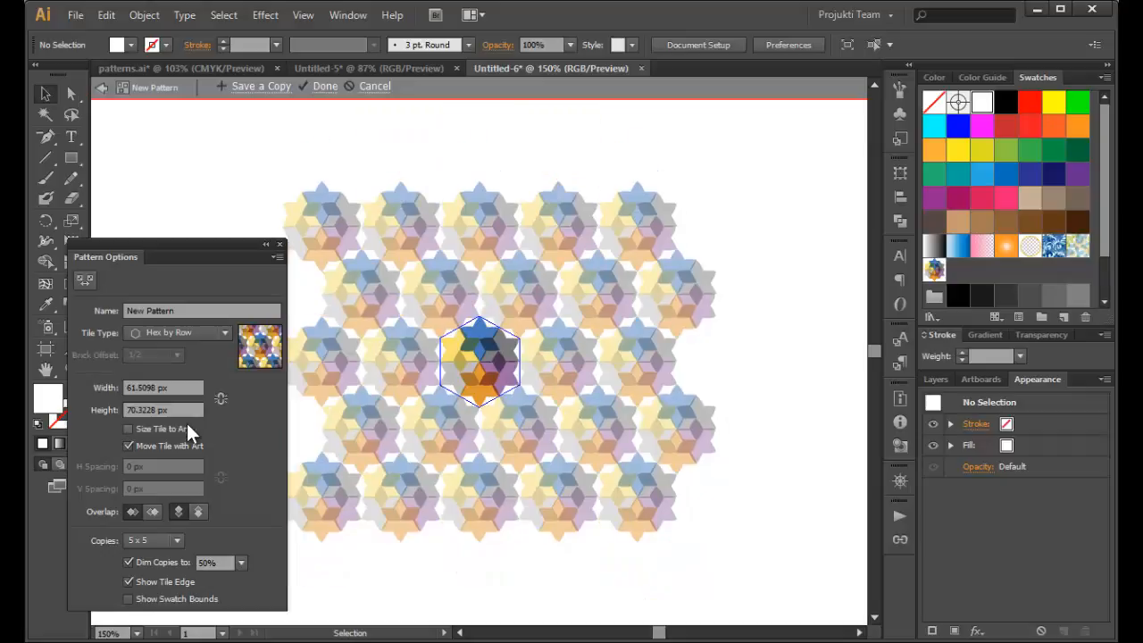
left_click(179, 338)
left_click(186, 391)
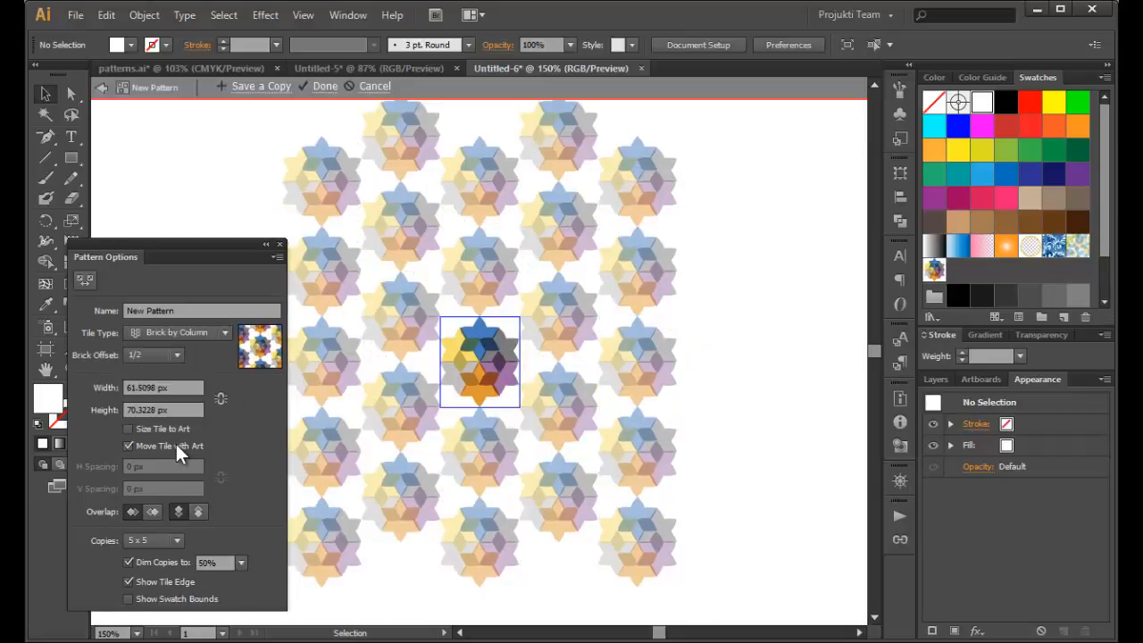
Step: Try brick offsets of 1/4, 1/2, 1/5 and 3/5 for the pattern, and set the offset to 3/4
left_click(173, 356)
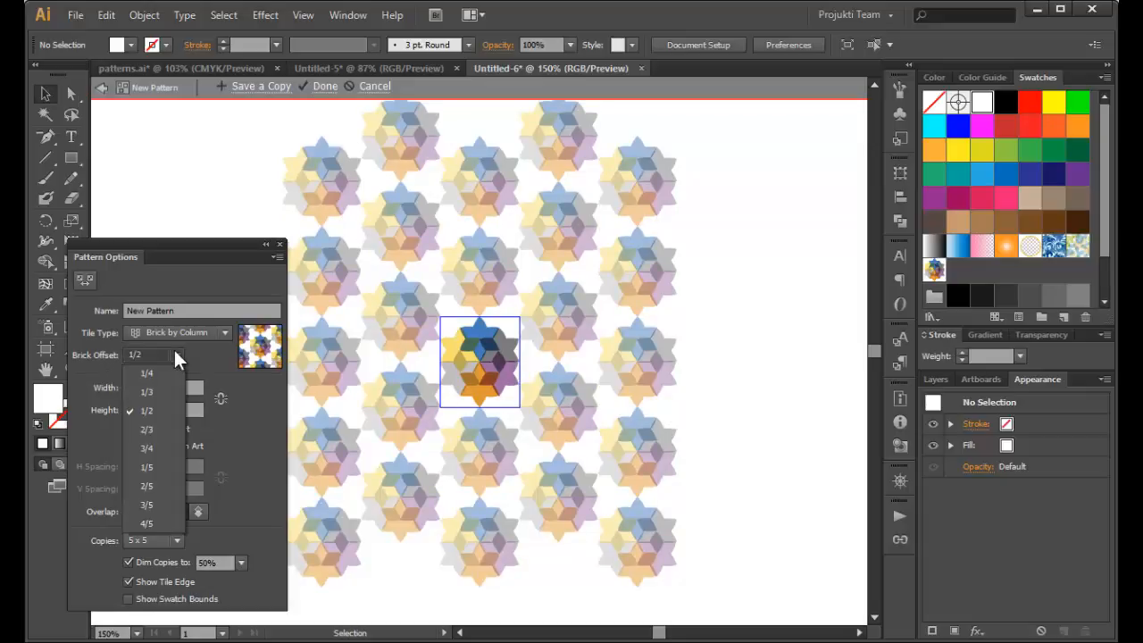
left_click(165, 370)
left_click(168, 355)
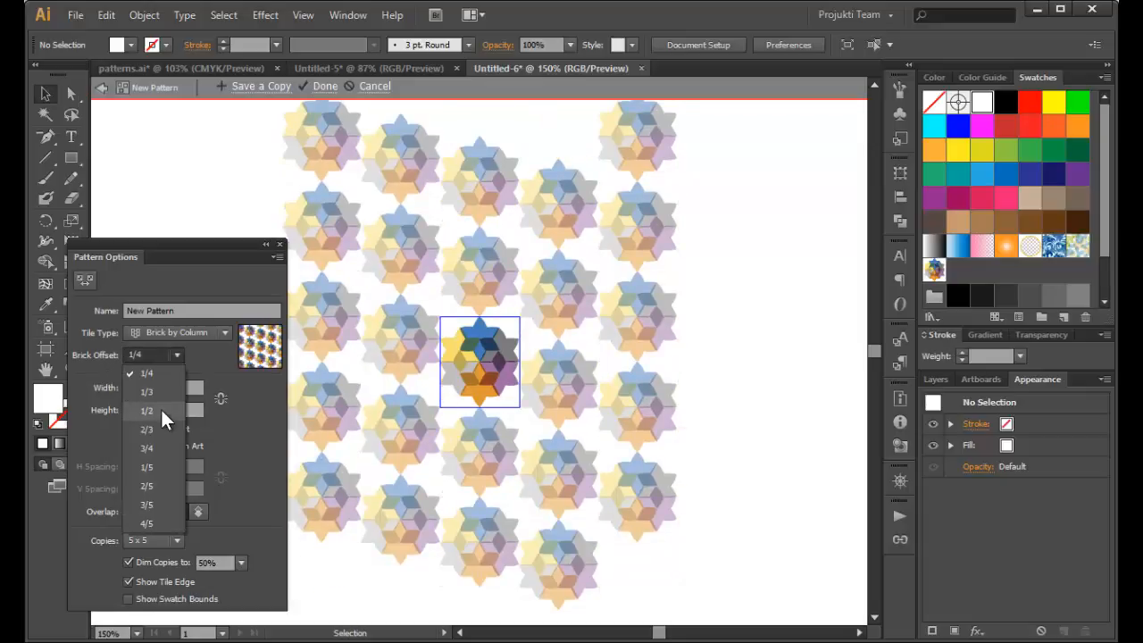
left_click(161, 409)
left_click(173, 356)
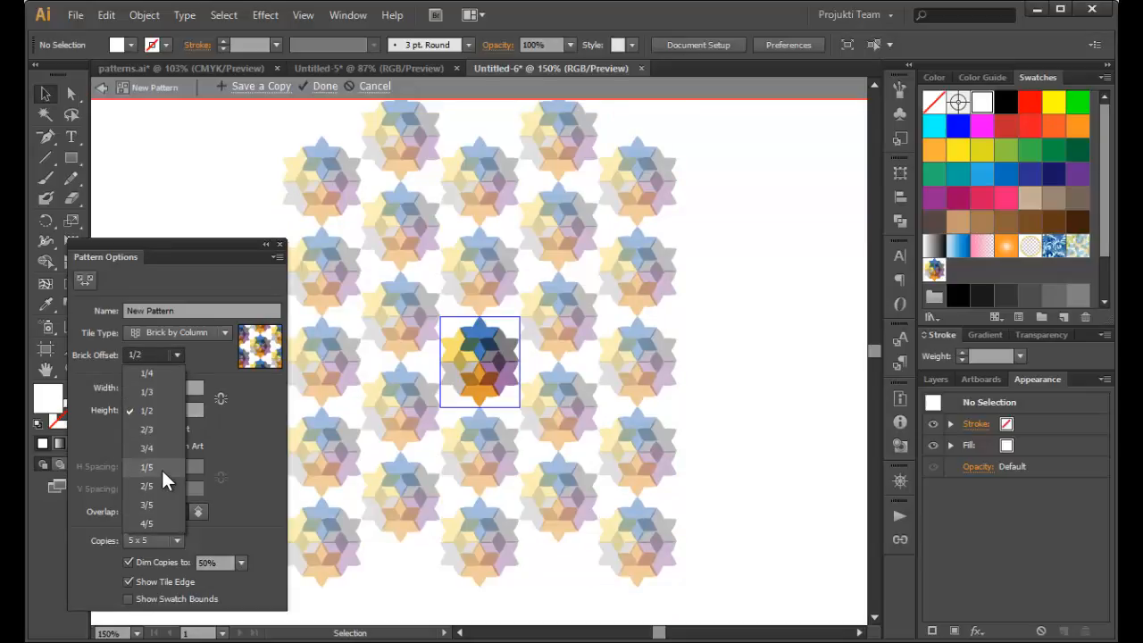
left_click(161, 468)
left_click(165, 356)
left_click(167, 450)
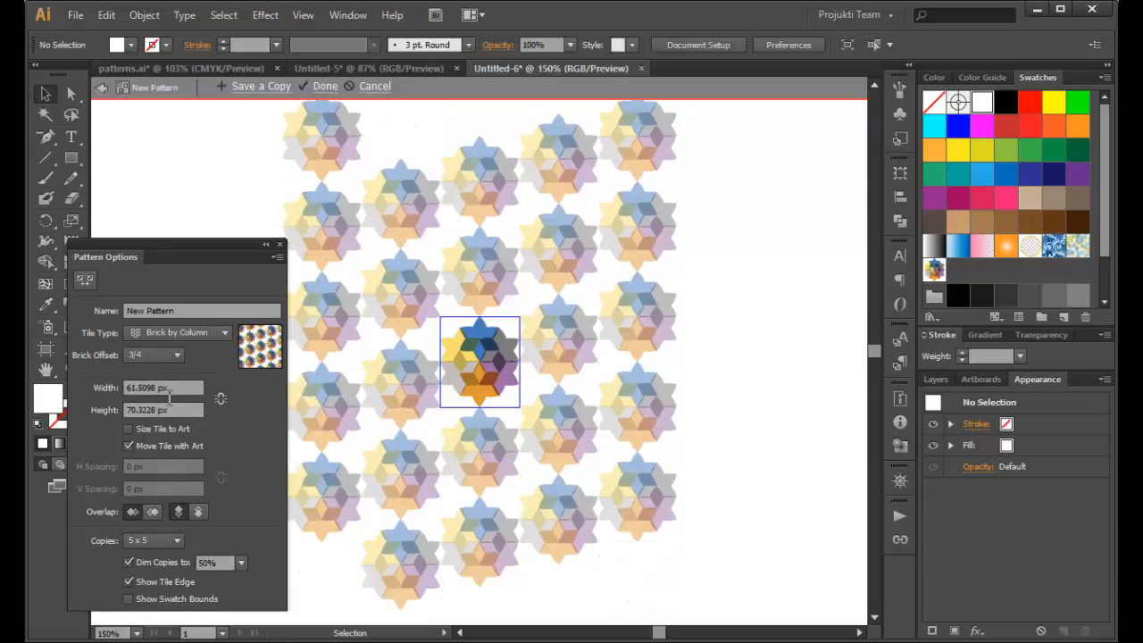
left_click(172, 351)
left_click(173, 505)
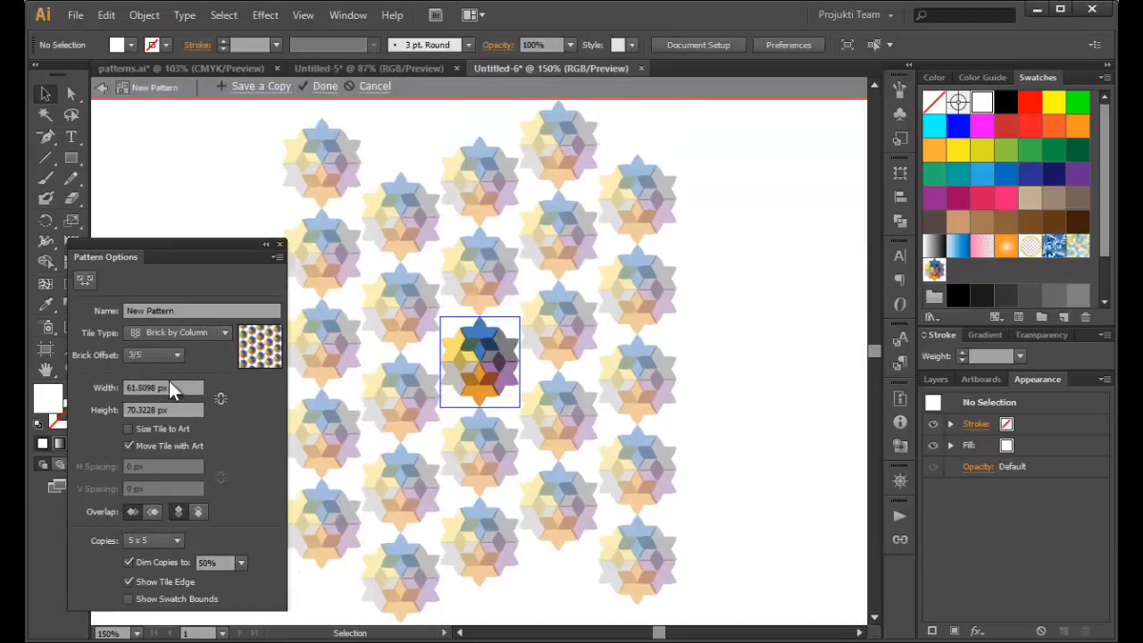
left_click(169, 354)
left_click(155, 449)
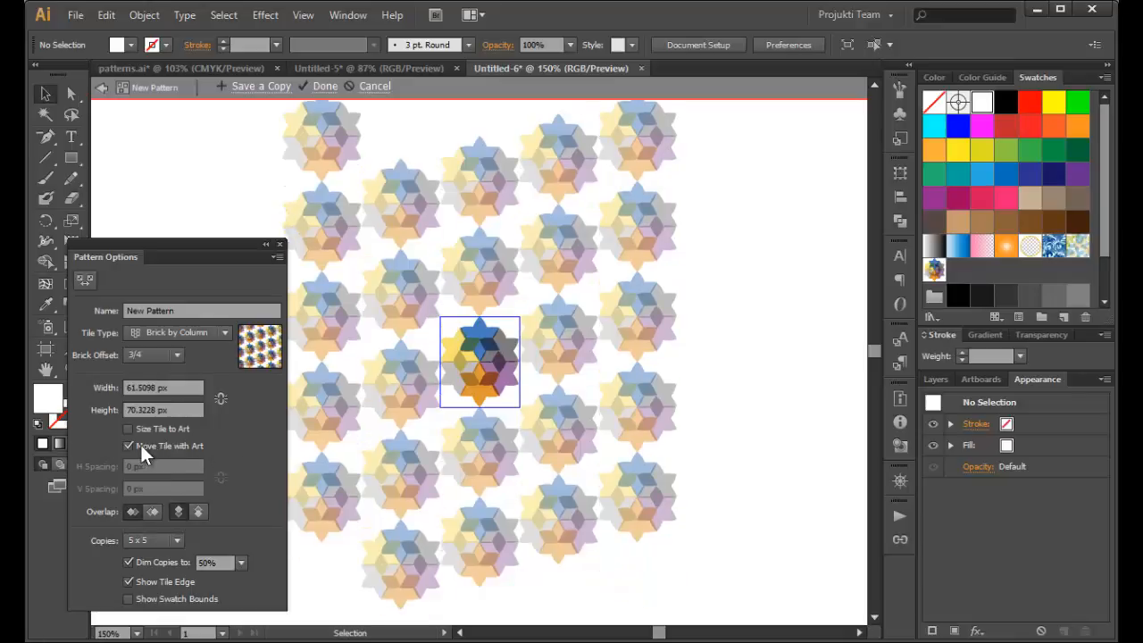
Step: Try moving the grey star out of the tile with Move Tile with Art off, undo the move, and re-enable the option
left_click(154, 448)
left_click_drag(495, 365, 596, 343)
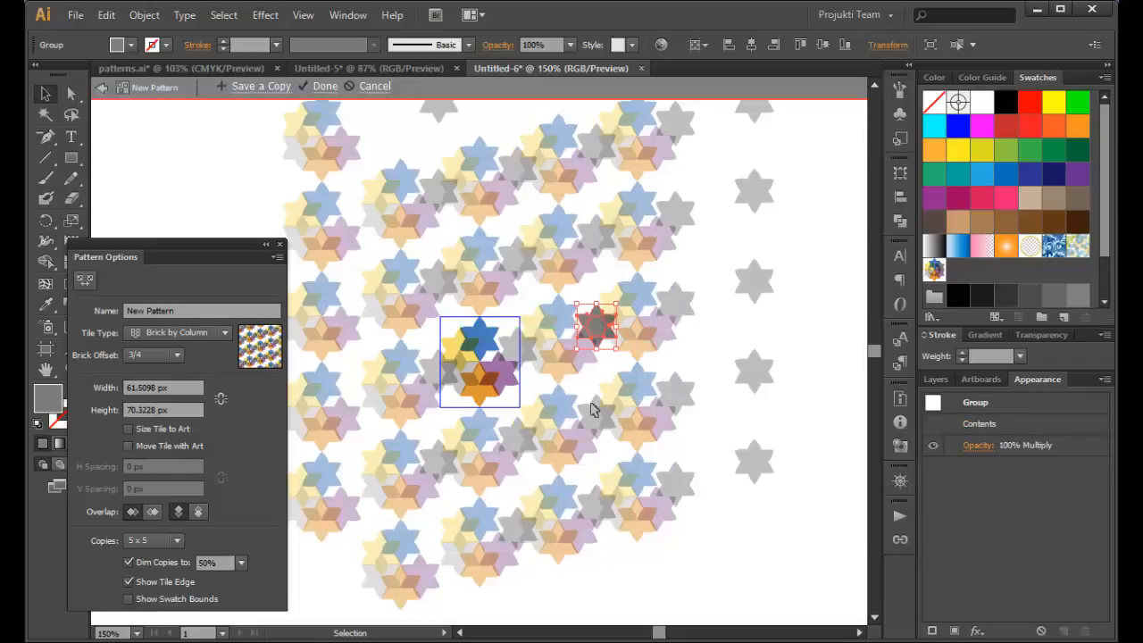
key("ctrl+z")
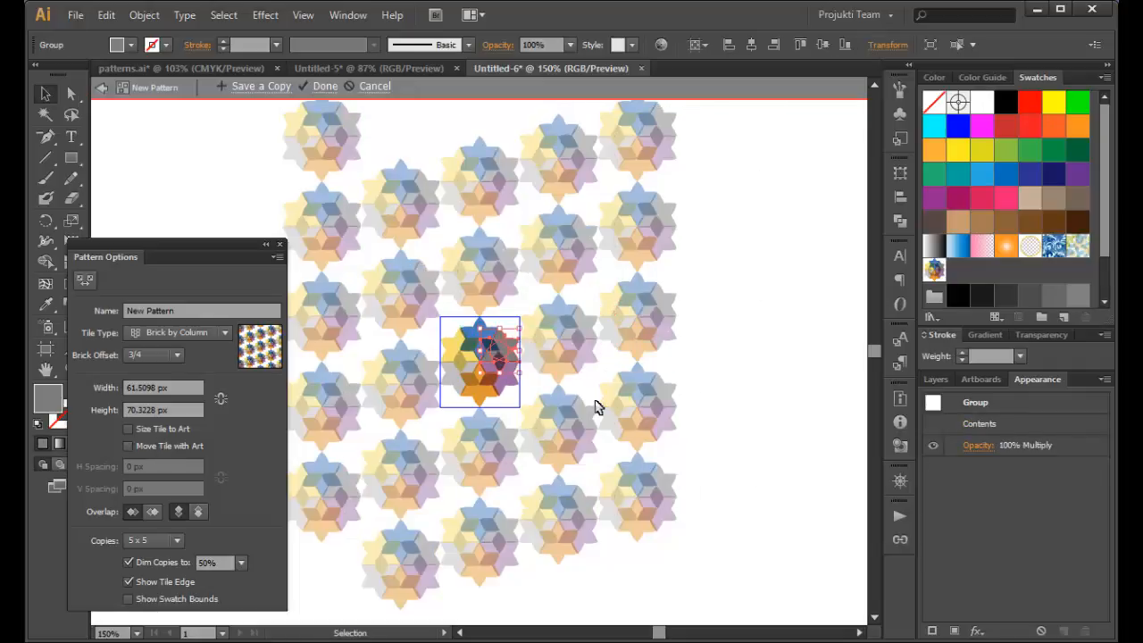
left_click(181, 444)
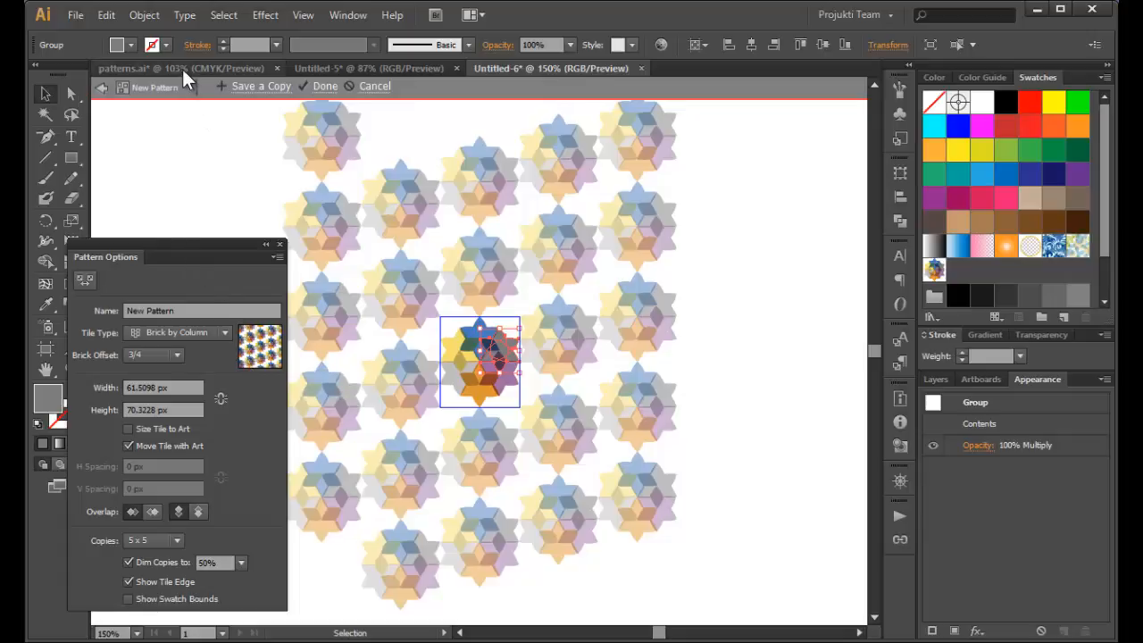
left_click(153, 163)
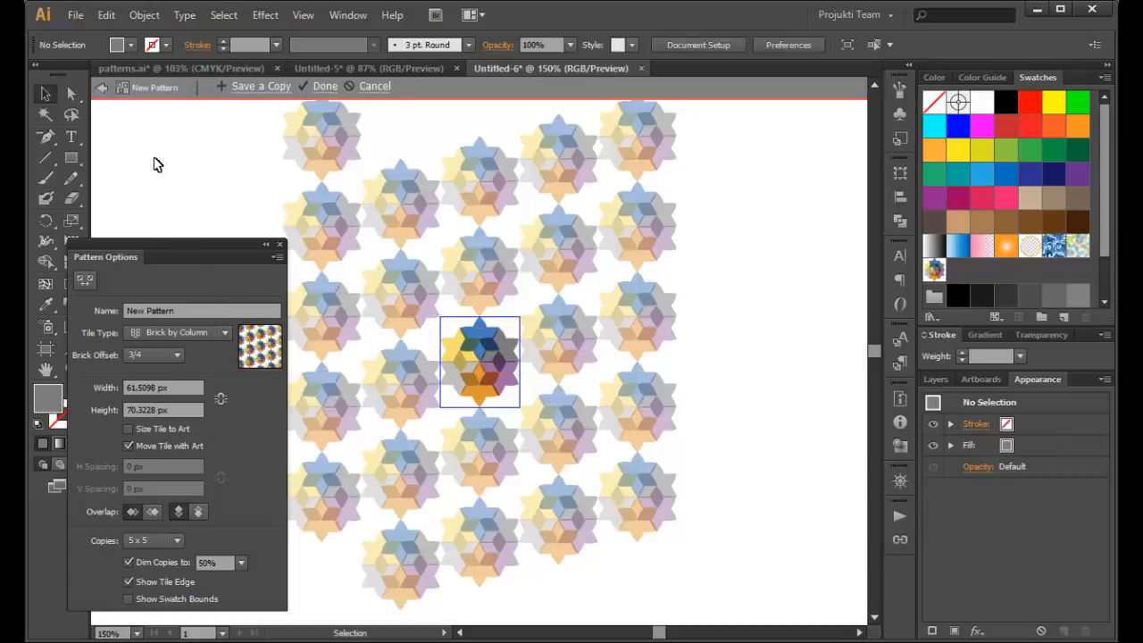
Step: Copy the second flower motif in the middle row of patterns.ai and paste it into the pattern in Untitled-6
left_click(208, 66)
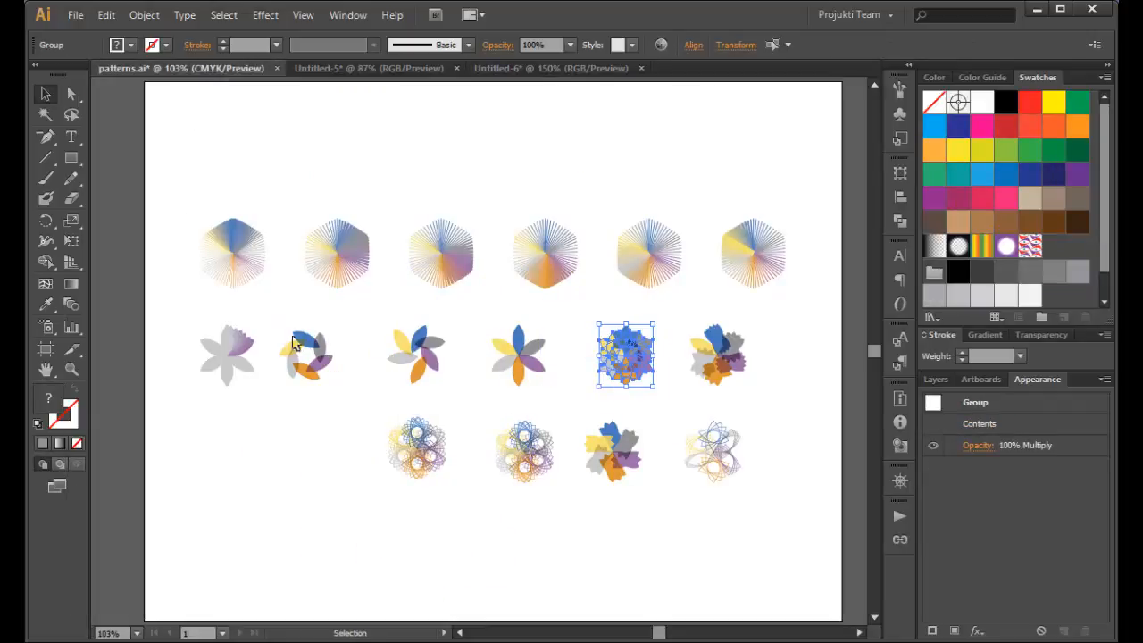
left_click_drag(266, 307, 351, 408)
key("ctrl+c")
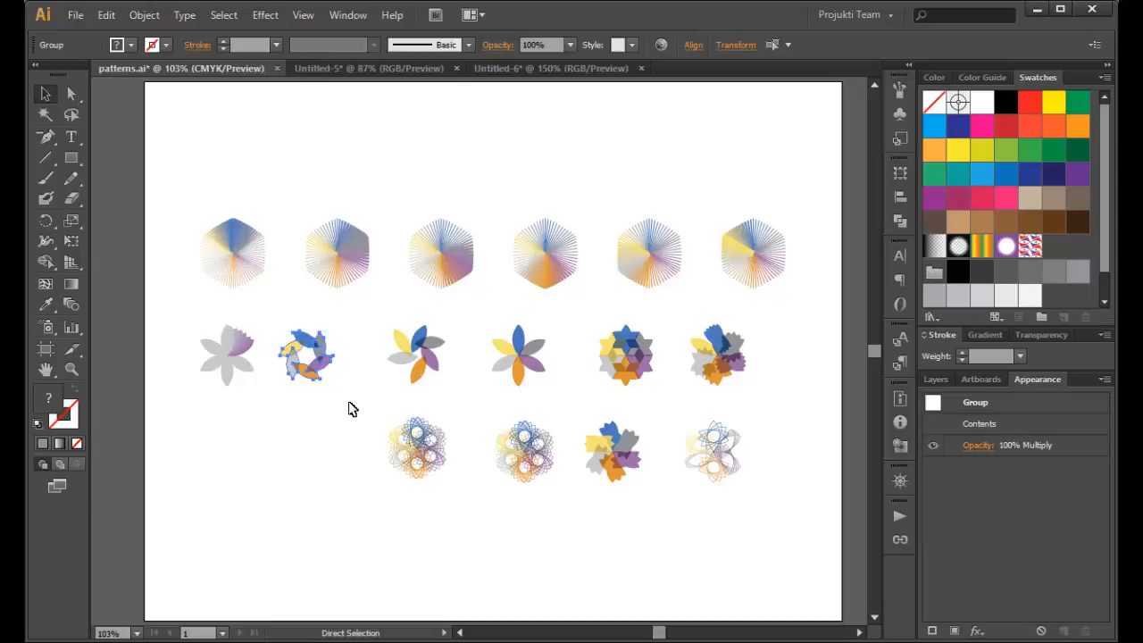
left_click(518, 72)
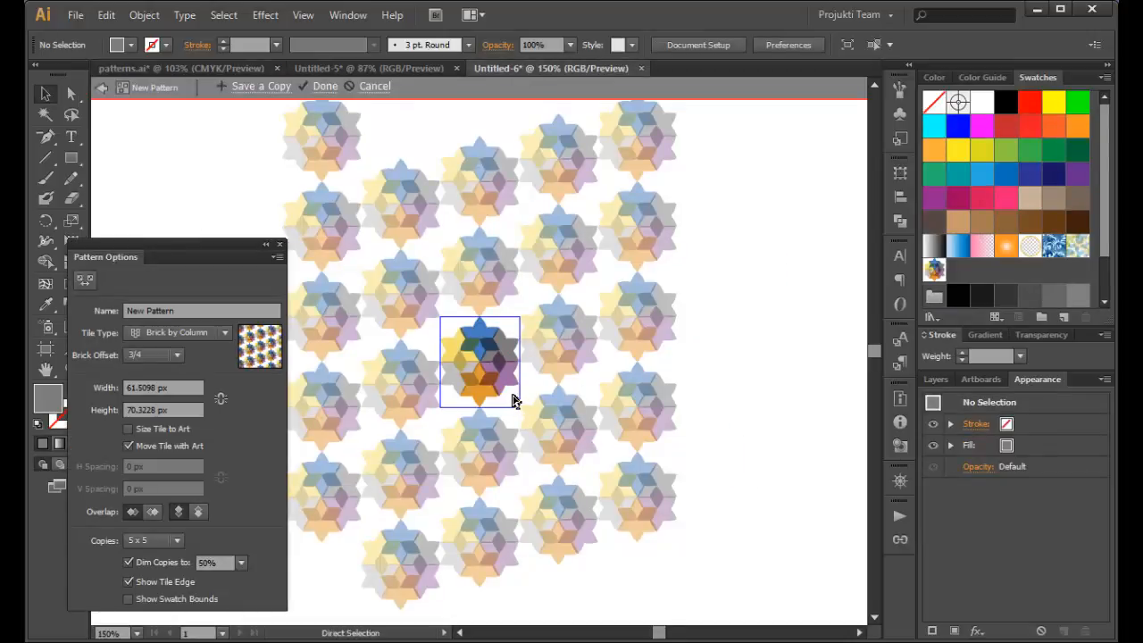
key("ctrl+v")
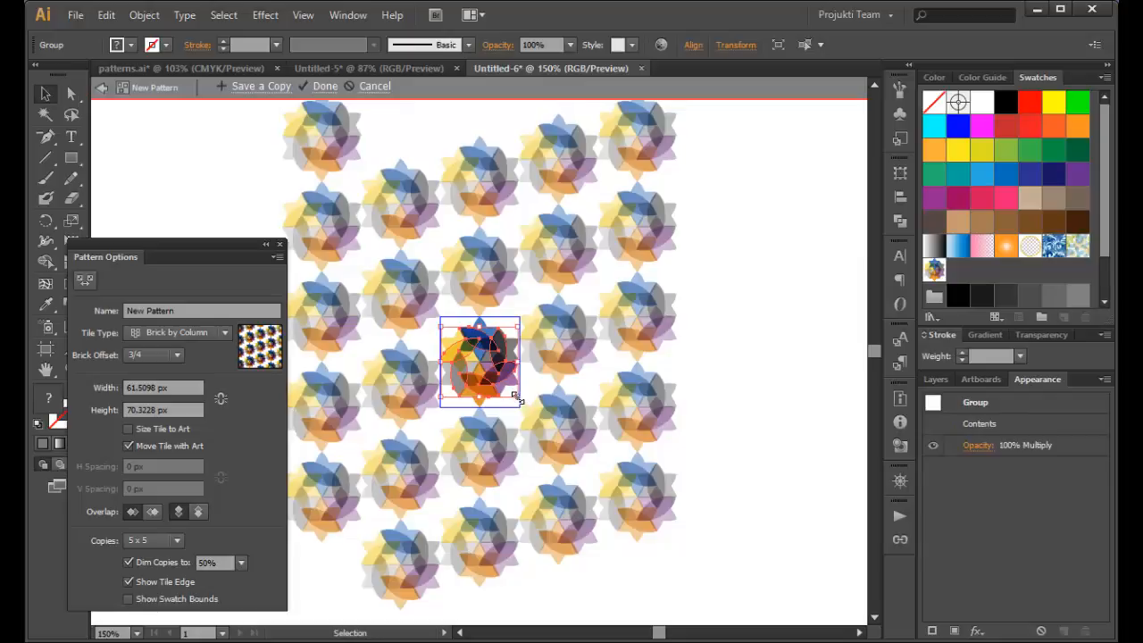
Step: Shrink the pasted ring motif and place copies at the four corners of the pattern tile, finishing the pattern editing
left_click_drag(517, 396, 491, 382)
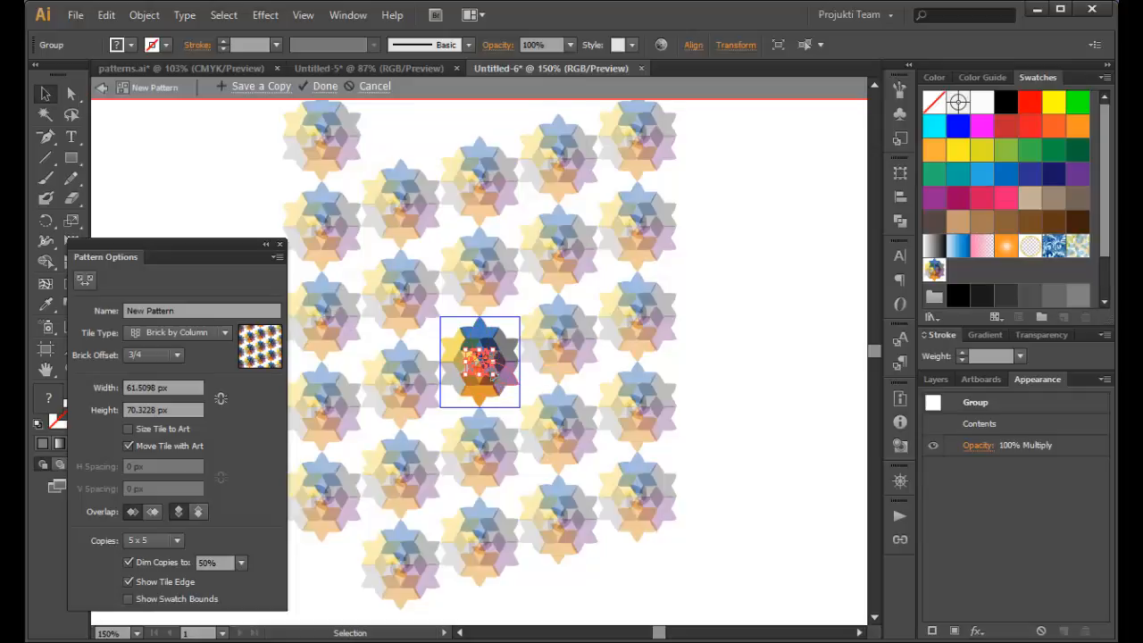
left_click_drag(485, 365, 515, 403)
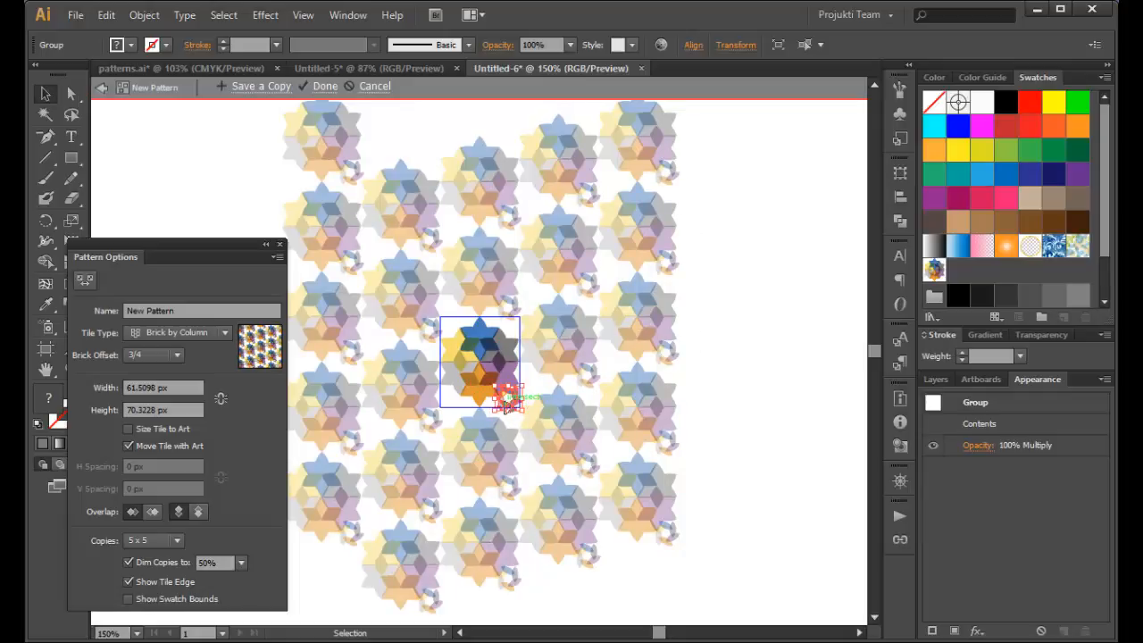
left_click_drag(511, 403, 454, 402)
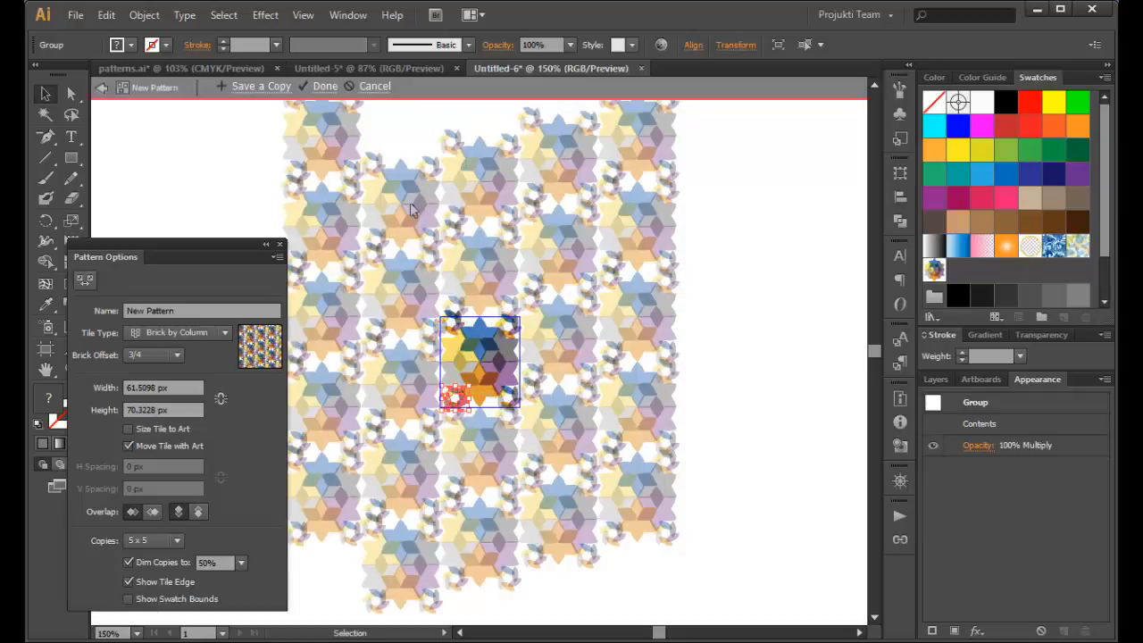
left_click(323, 87)
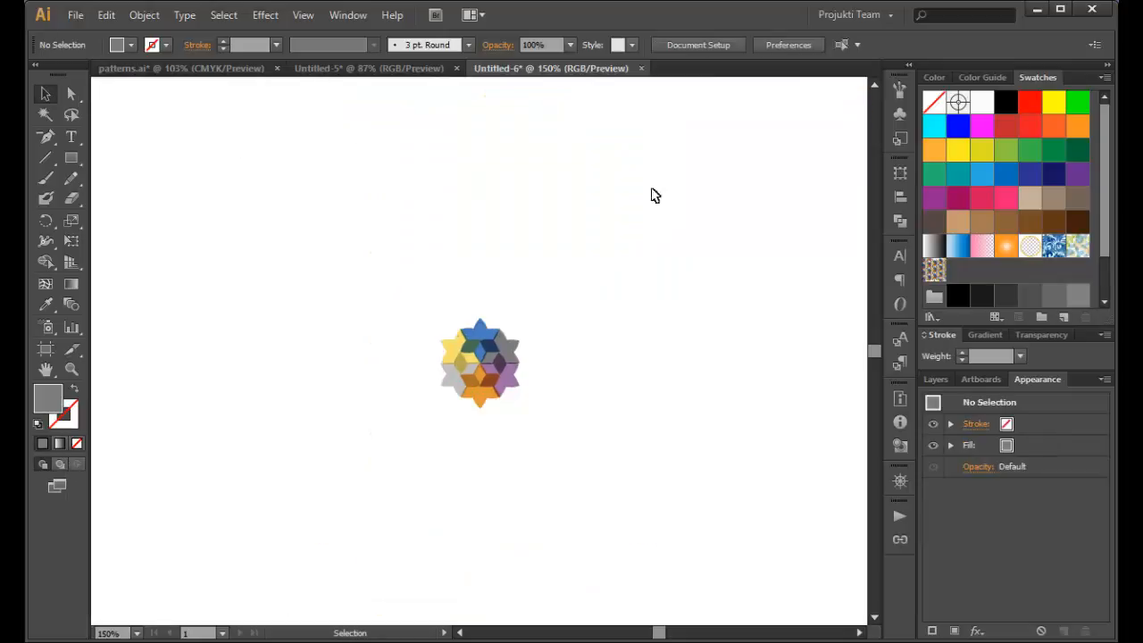
Step: Select the original flower motif on the artboard and delete it
scroll(1110, 254, "down", 2)
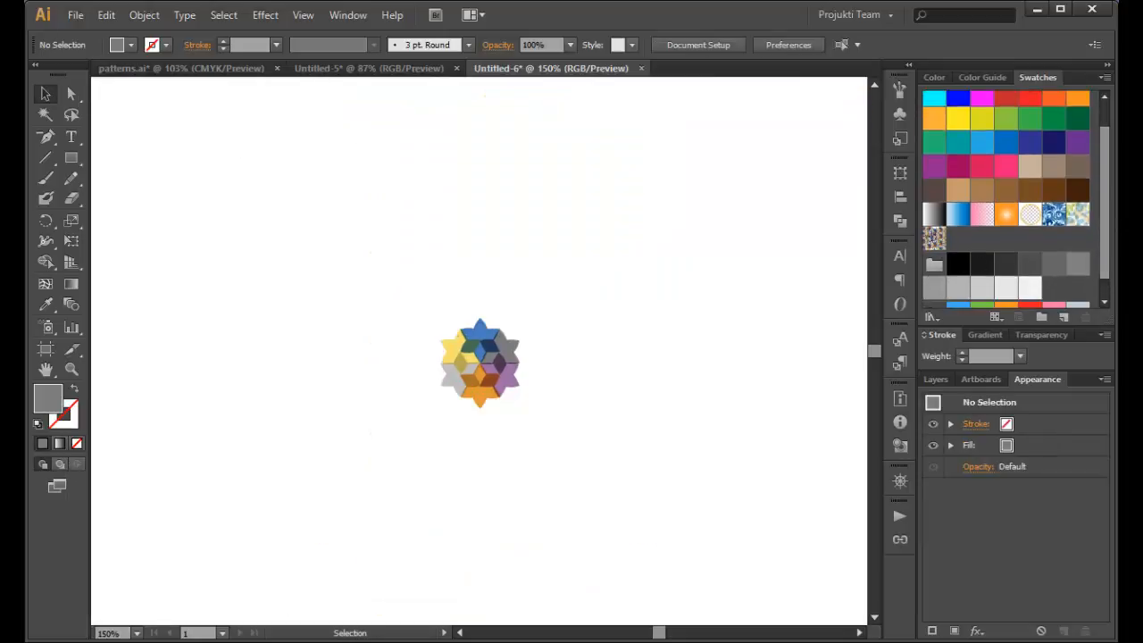
left_click_drag(390, 266, 569, 454)
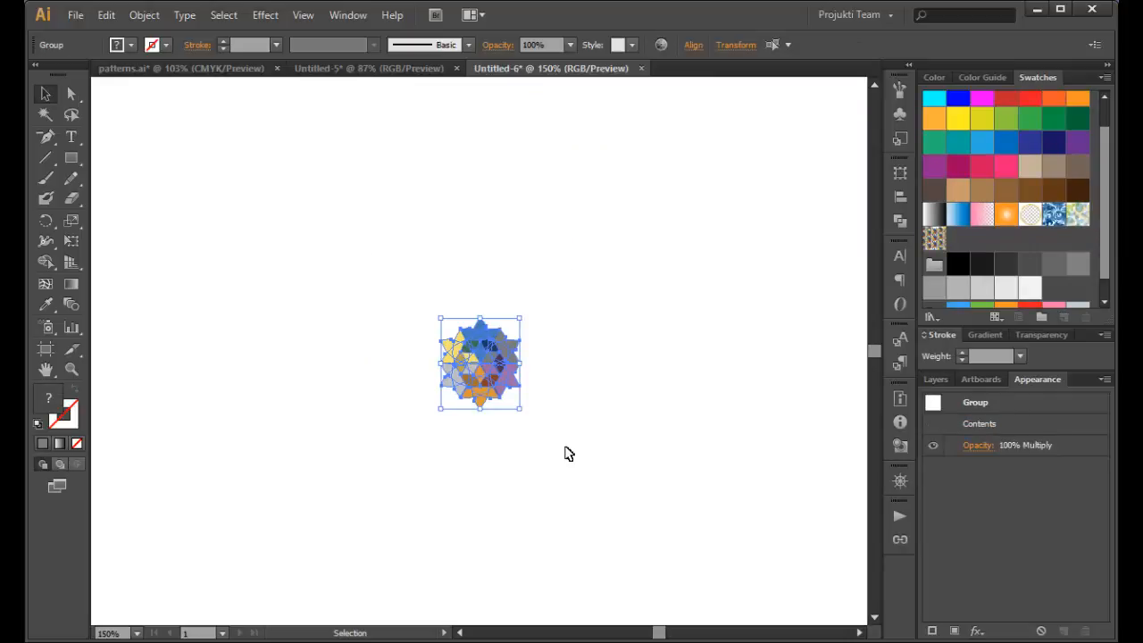
key("Delete")
Step: Draw a large five-pointed star on the empty artboard and fill it with the New Pattern swatch
left_click_drag(71, 157, 139, 242)
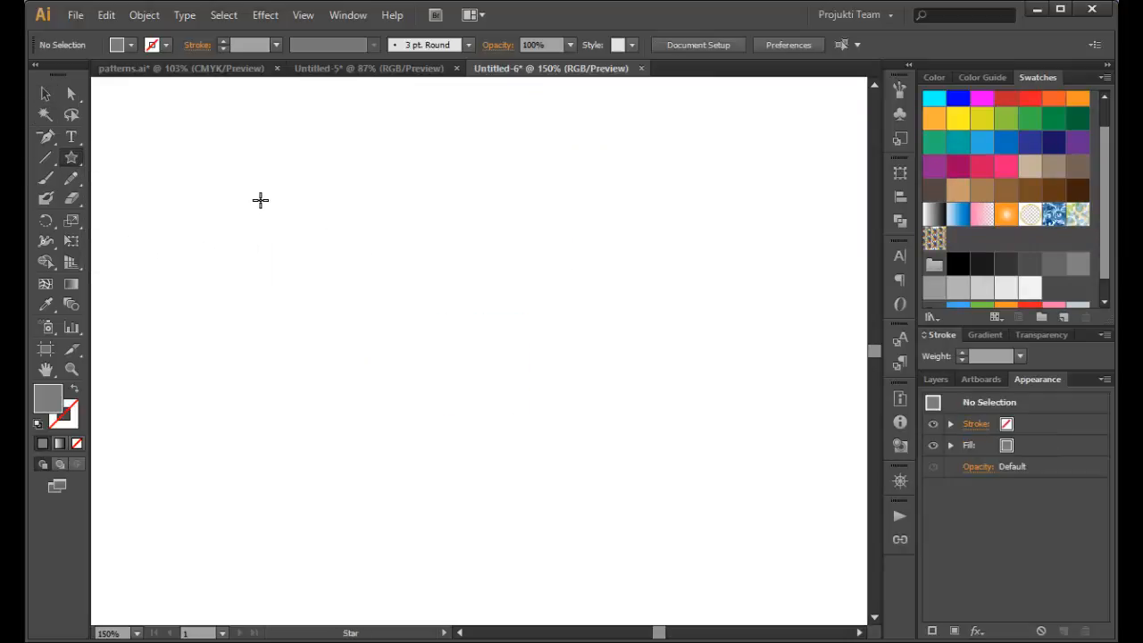
left_click_drag(260, 199, 572, 257)
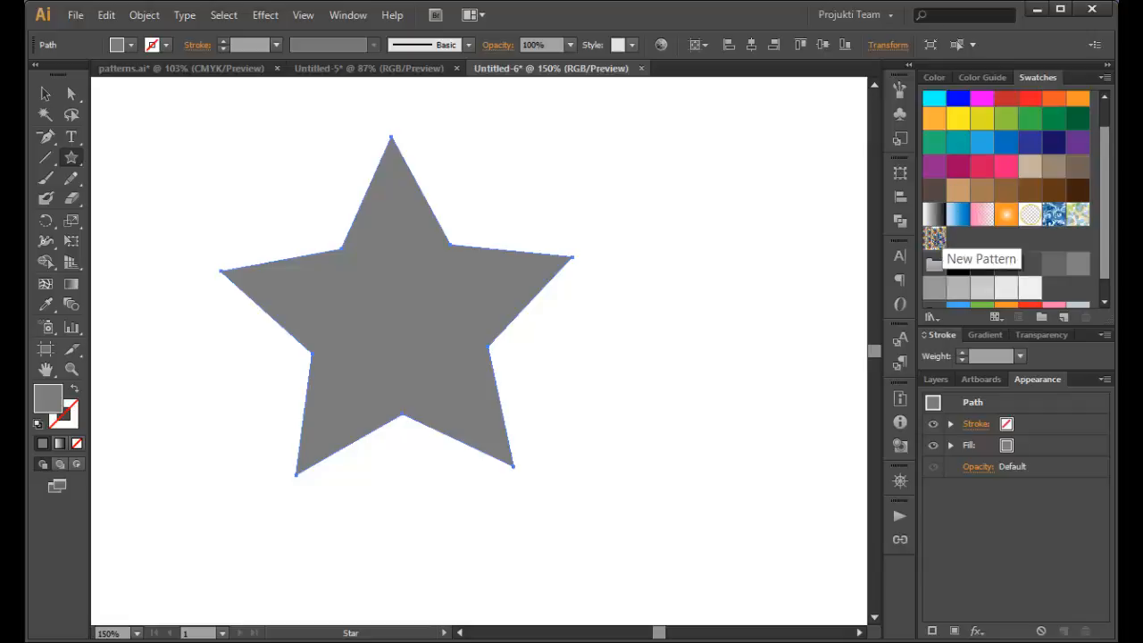
left_click(934, 238)
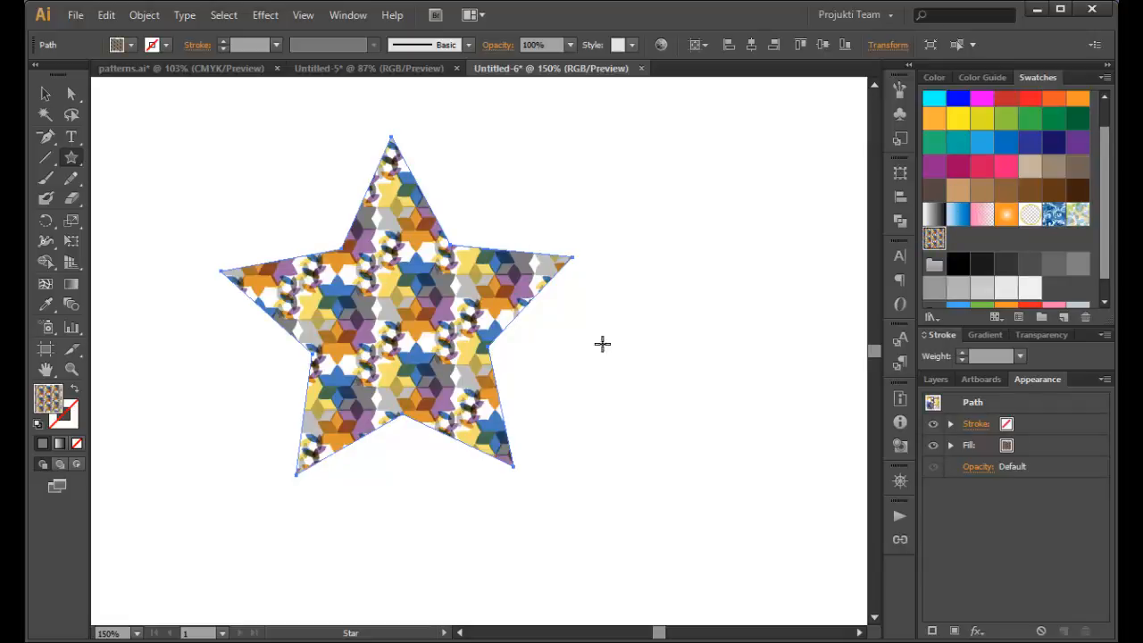